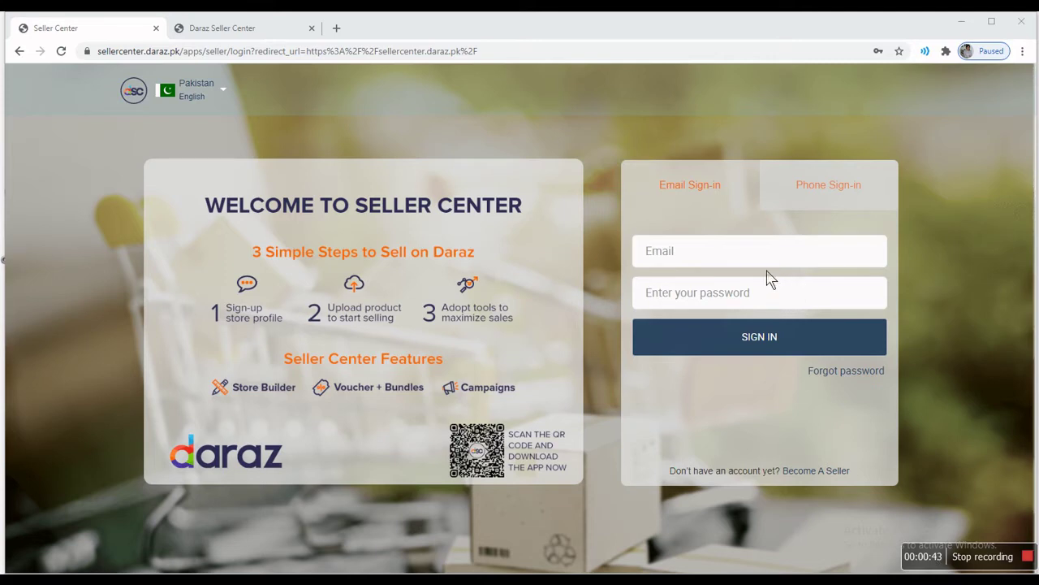
# - Open the Become A Seller registration page and close it again
pyautogui.click(816, 479)
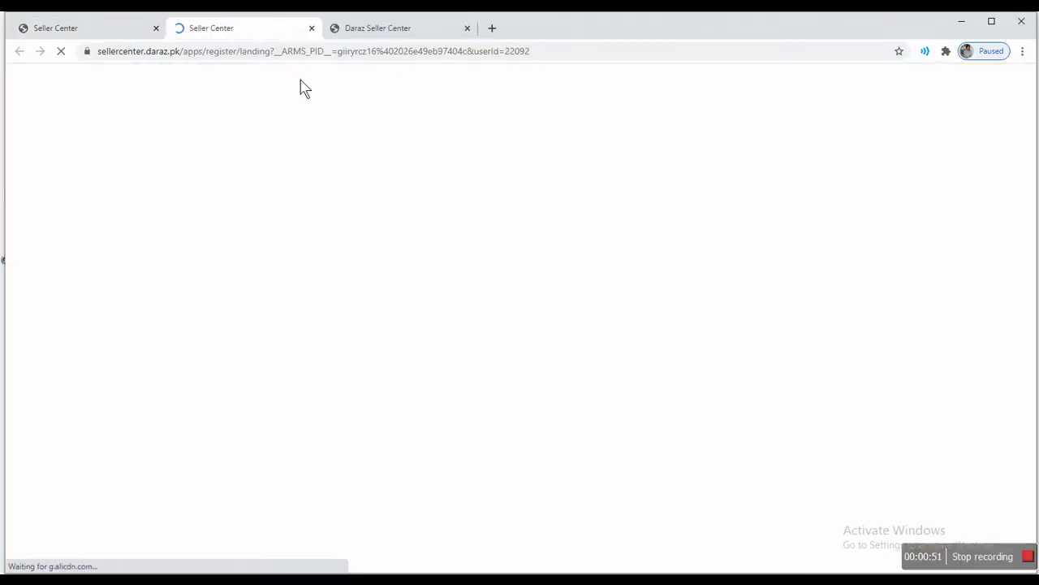
pyautogui.click(312, 29)
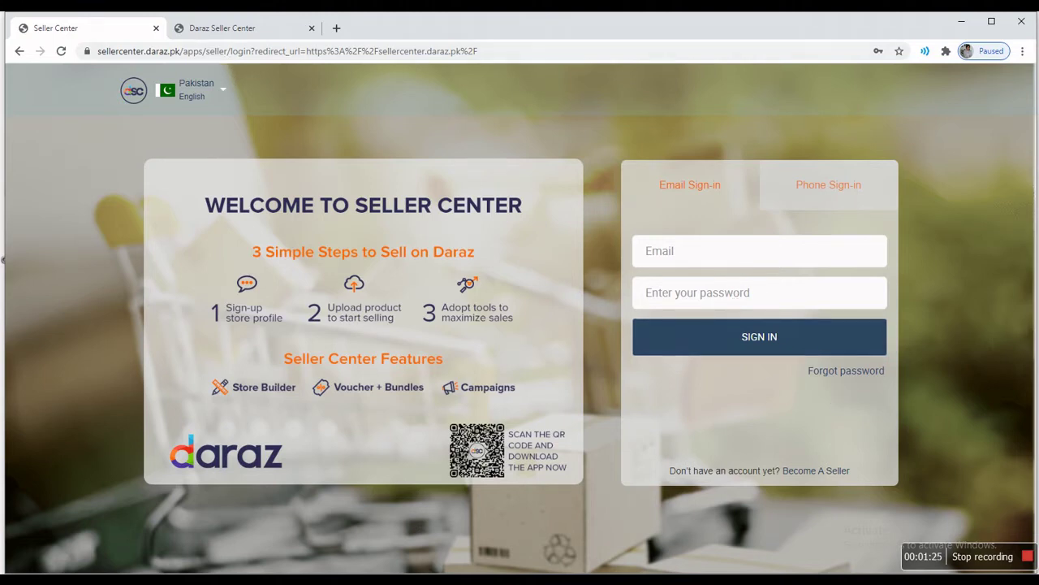
# - Switch to the signed-in Daraz Seller Center and open the form for adding a product
pyautogui.click(230, 30)
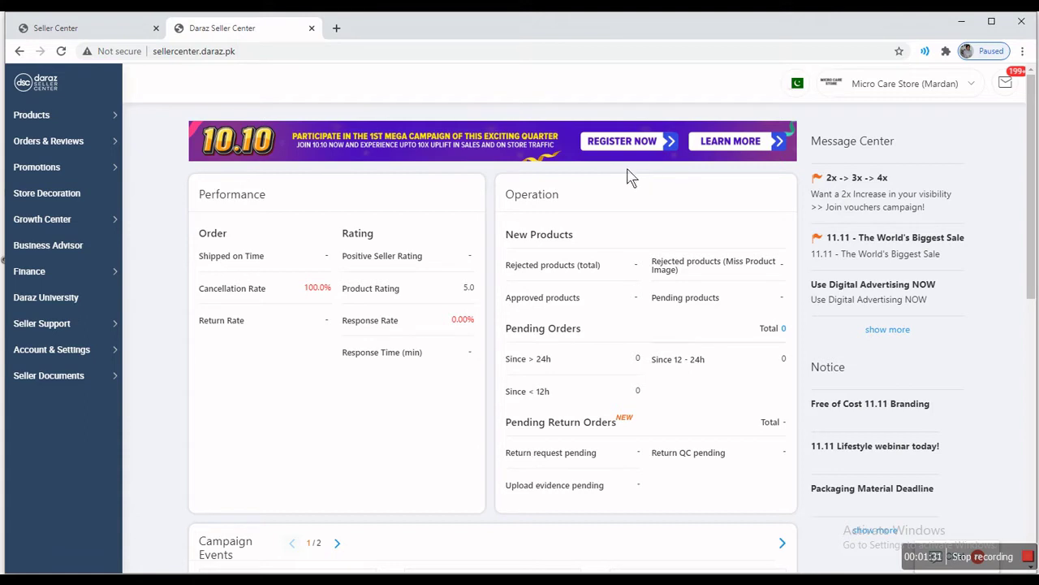
pyautogui.moveTo(441, 260)
pyautogui.moveTo(85, 142)
pyautogui.moveTo(80, 121)
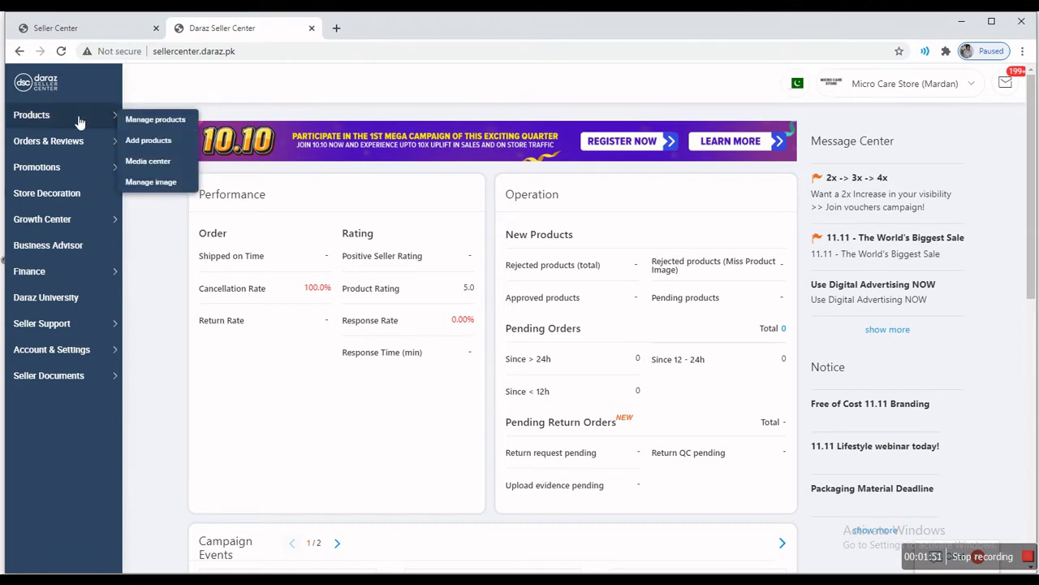
pyautogui.click(159, 148)
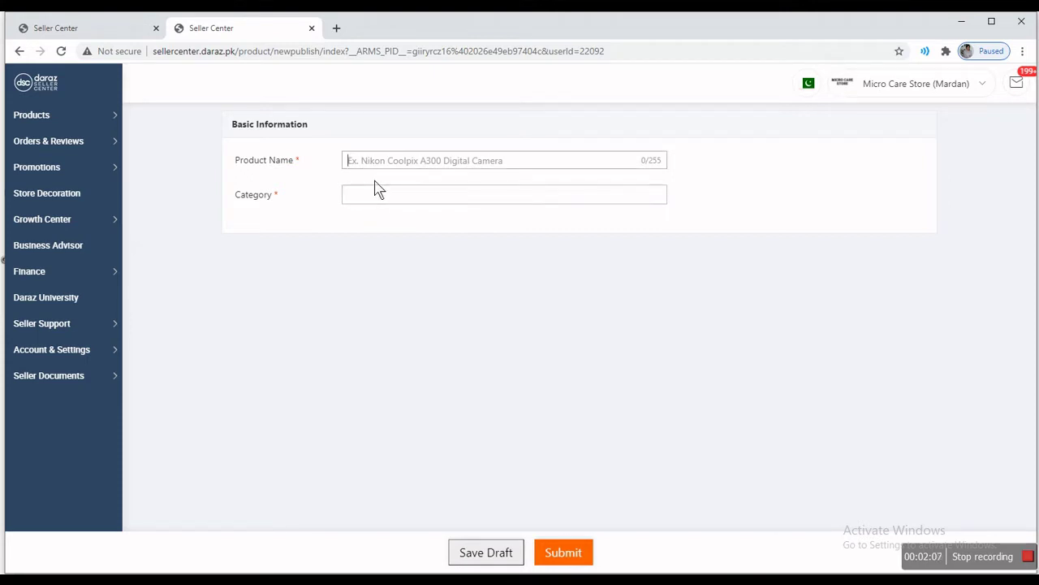
# - Name the product "Canon D3200" and choose the suggested category Cameras>DSLR>Sets
pyautogui.write('Can')
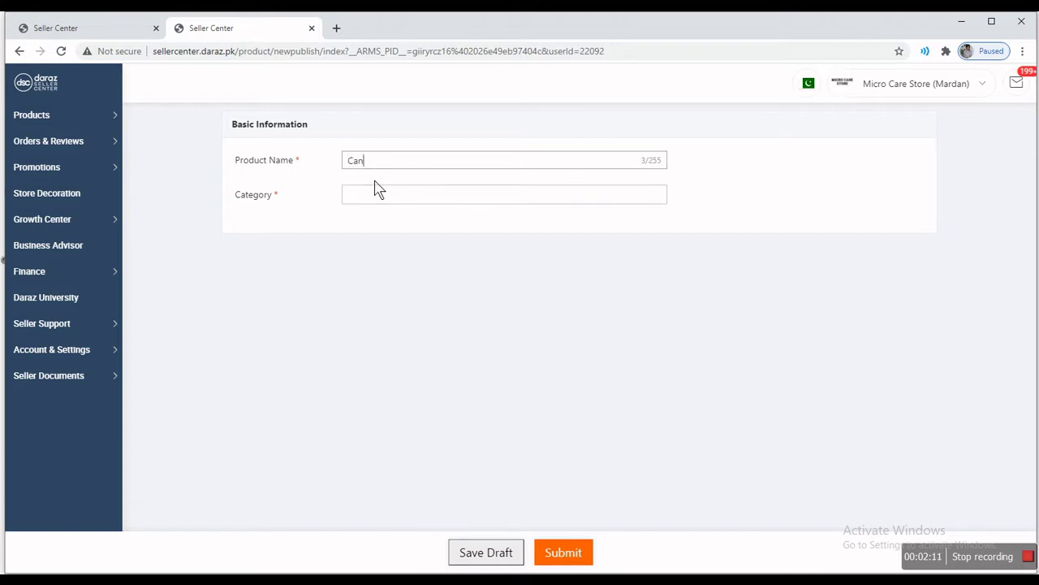
pyautogui.write('on ')
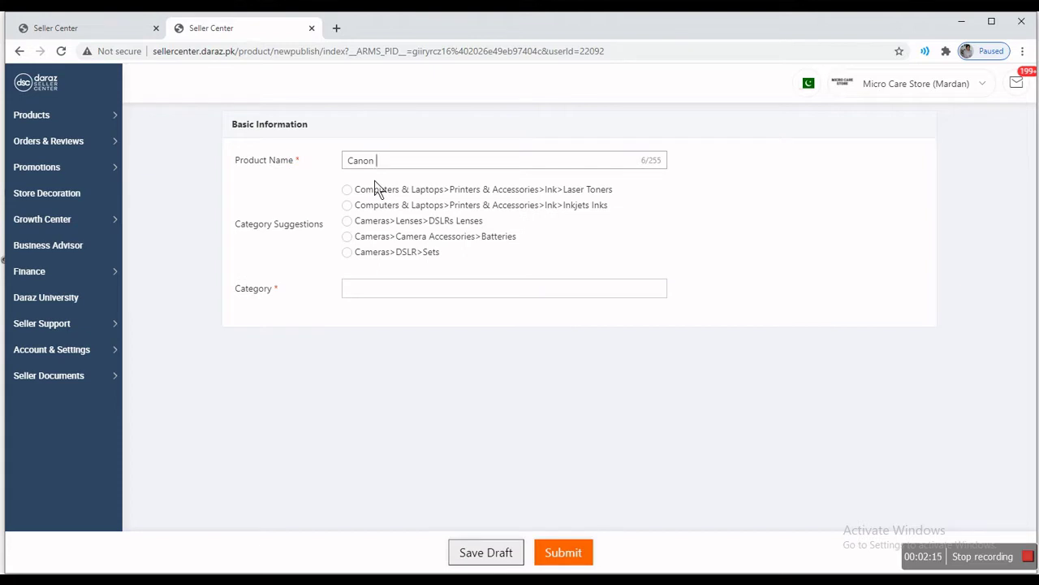
pyautogui.write('D3200')
pyautogui.click(348, 253)
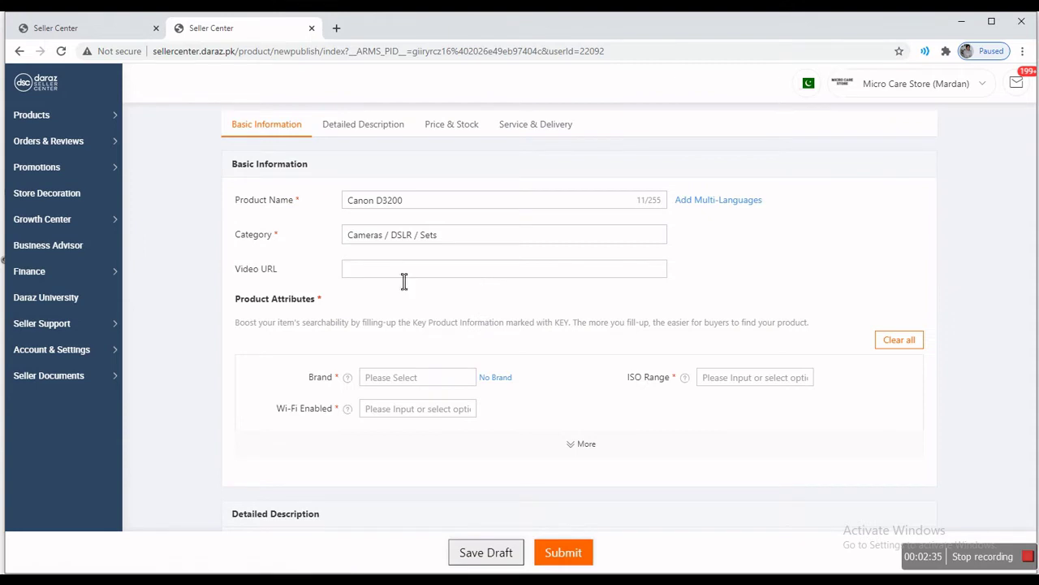
# - Search the brand attribute for "Canon" and select Canon as the product's brand
pyautogui.scroll(-1, 420, 286)
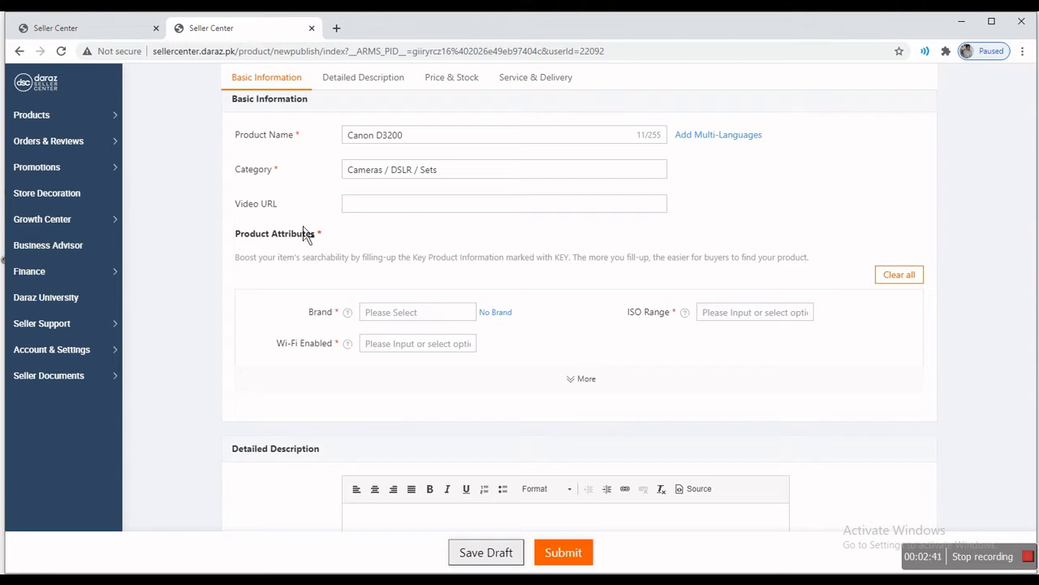
pyautogui.scroll(-1, 390, 268)
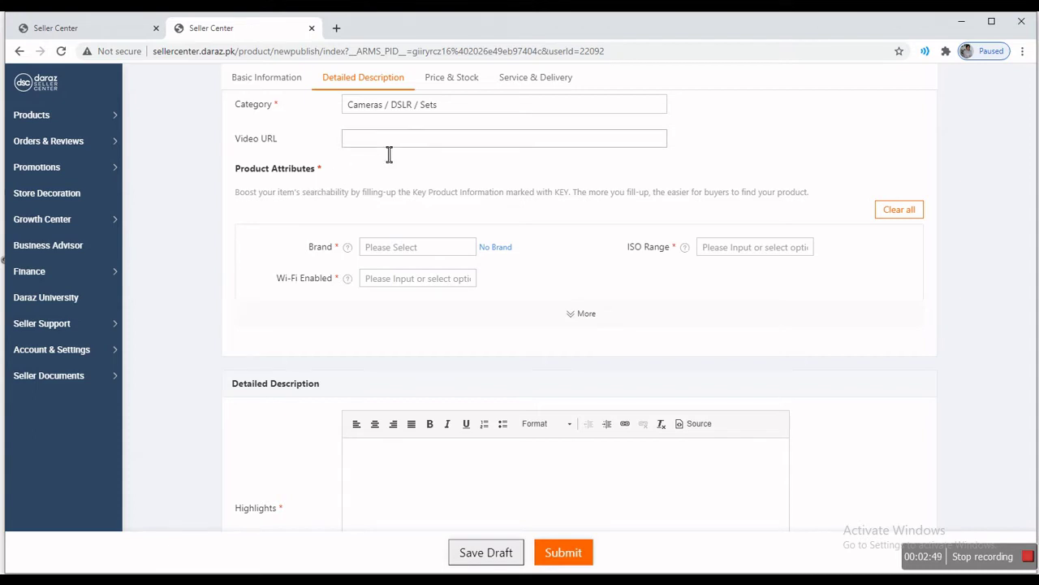
pyautogui.click(395, 252)
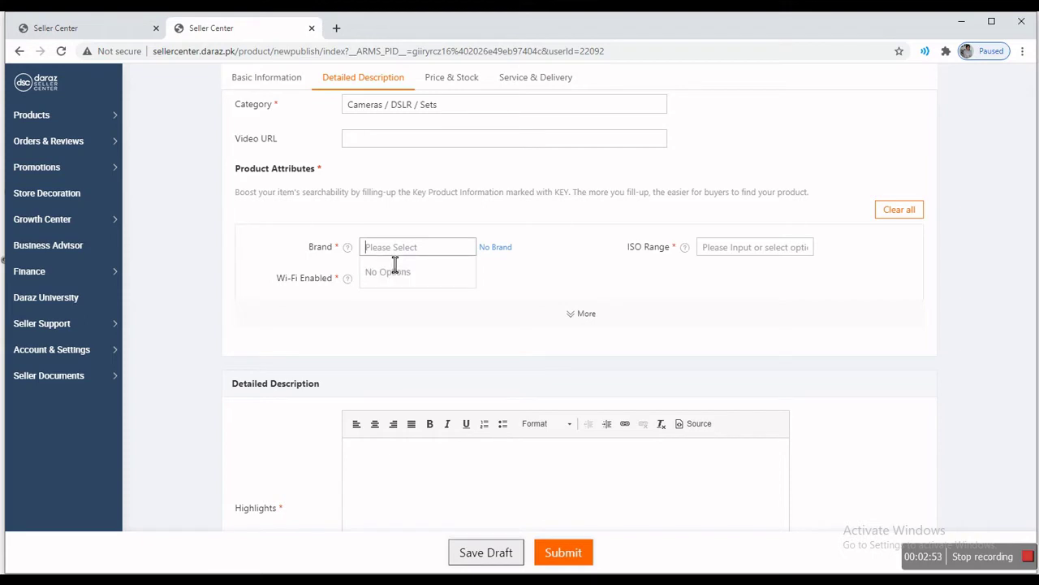
pyautogui.write('Can')
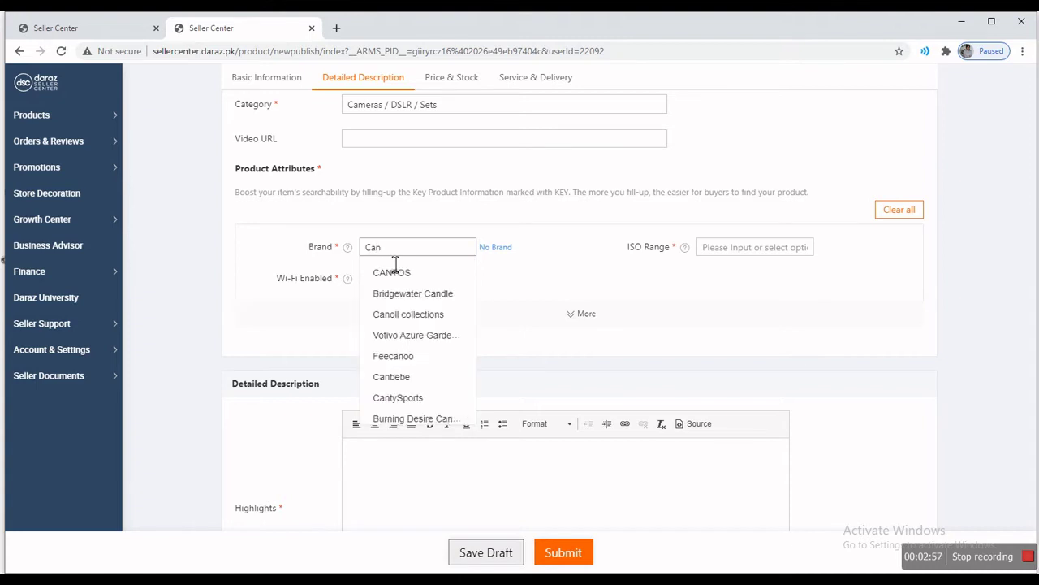
pyautogui.write('o')
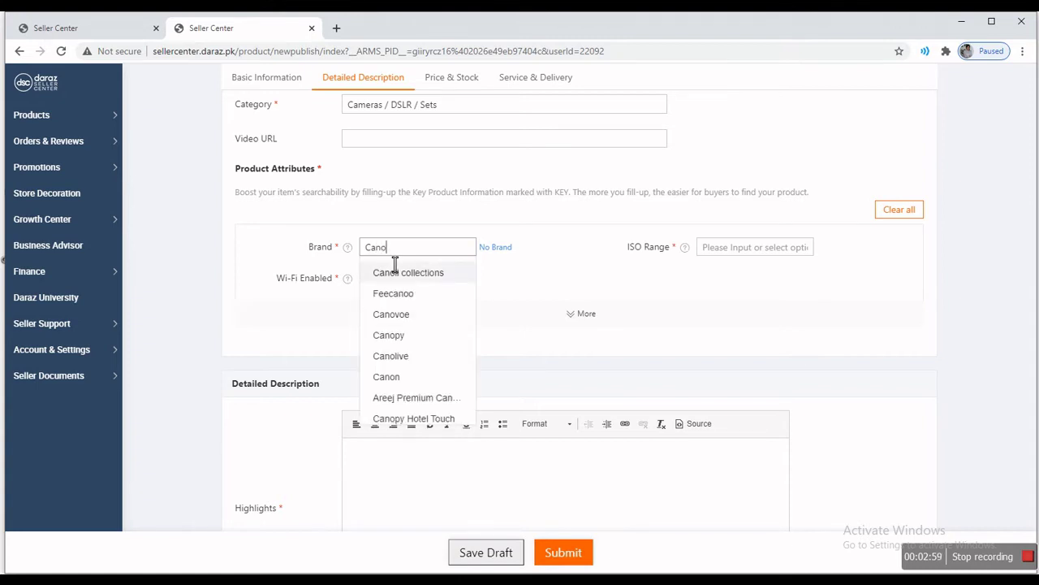
pyautogui.write('n')
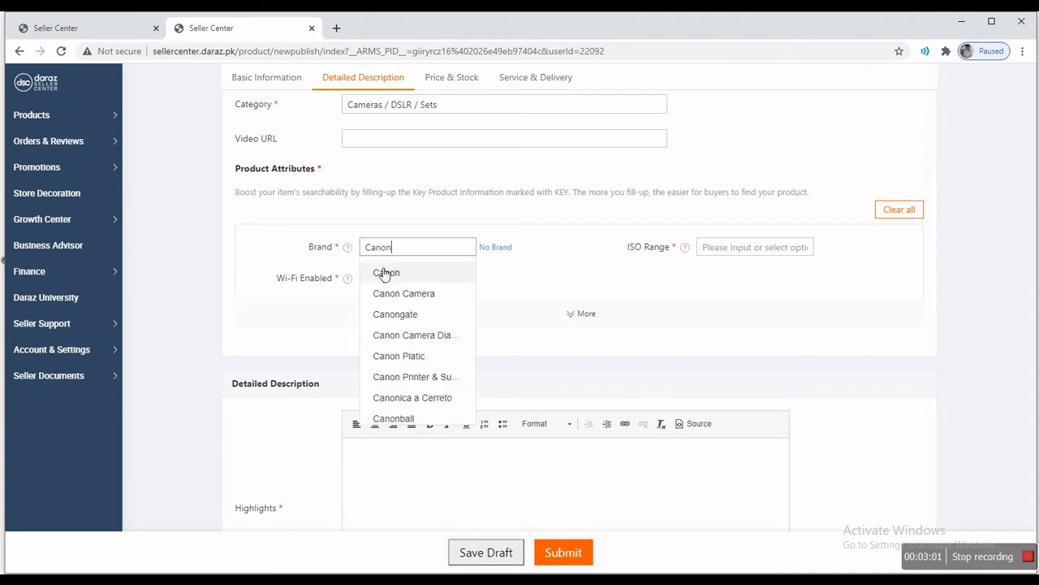
pyautogui.click(383, 272)
# - Set the ISO Range attribute to Not Specified and Wi-Fi Enabled to Yes
pyautogui.click(744, 259)
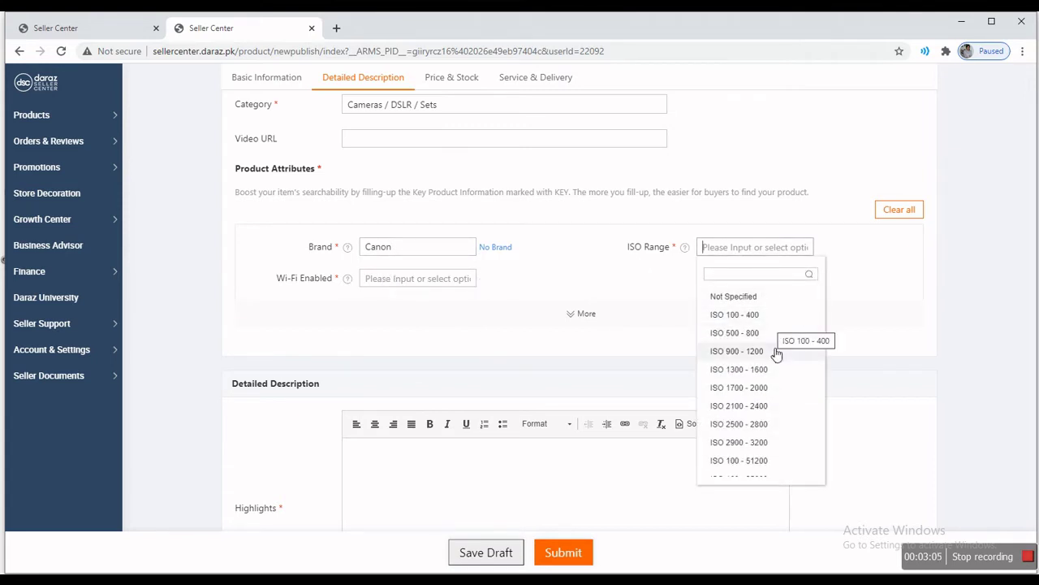
pyautogui.click(765, 298)
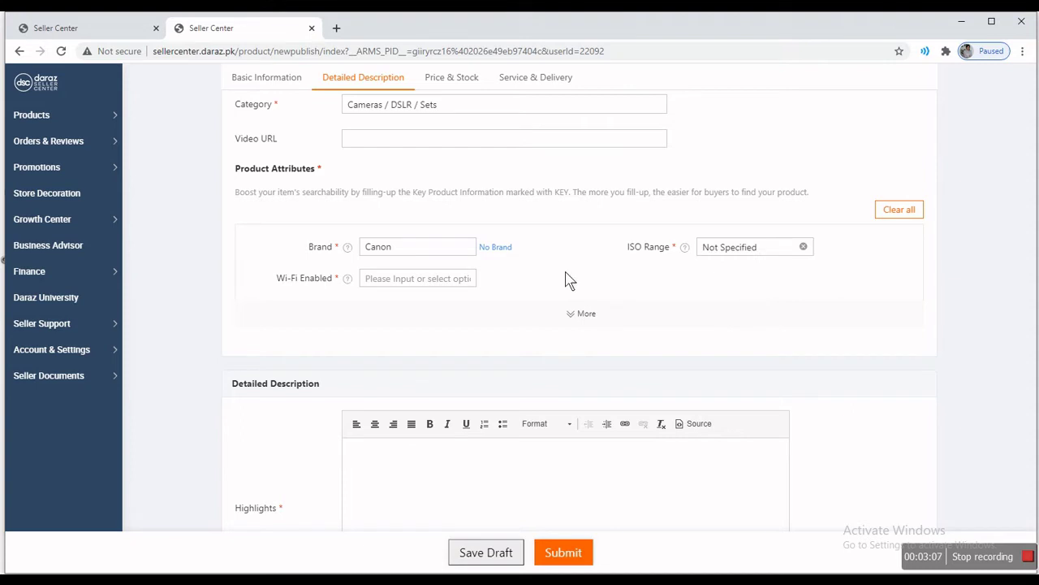
pyautogui.click(429, 286)
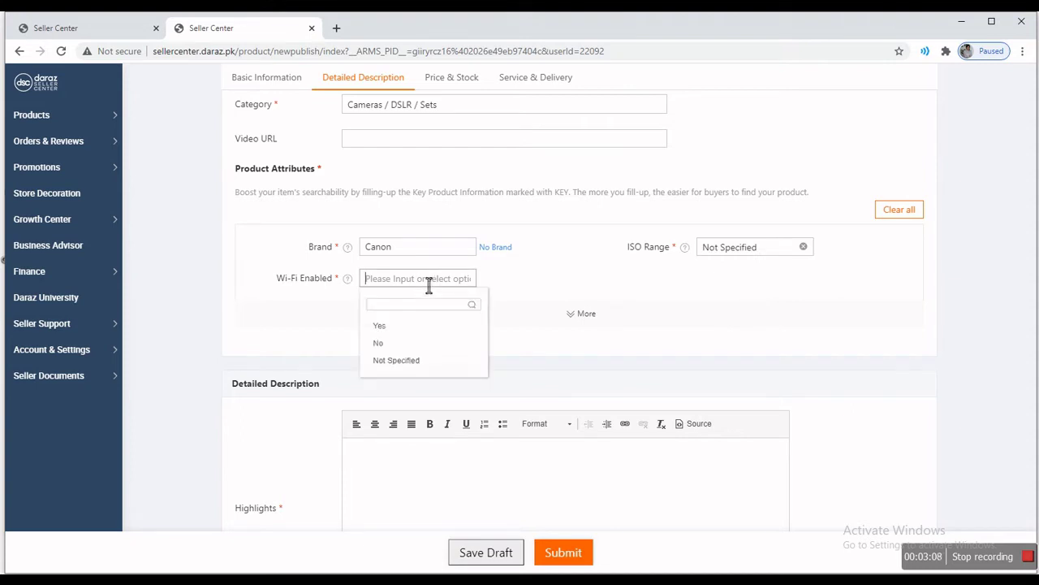
pyautogui.click(396, 329)
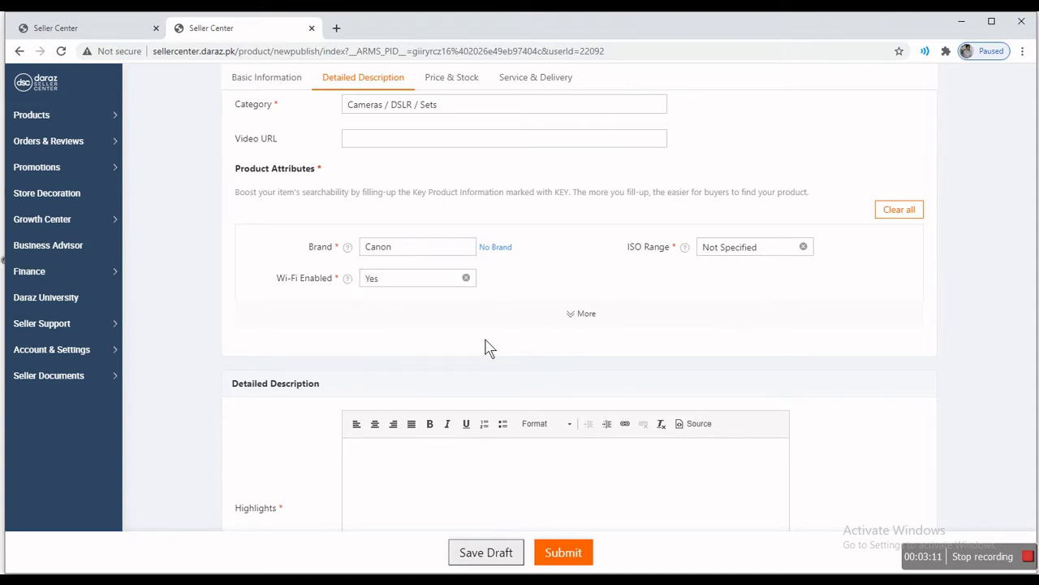
# - Enter the product highlights "Wifi Enabled Camera", "16 MP" and "32MB" on three separate lines
pyautogui.scroll(-2, 487, 347)
pyautogui.click(445, 336)
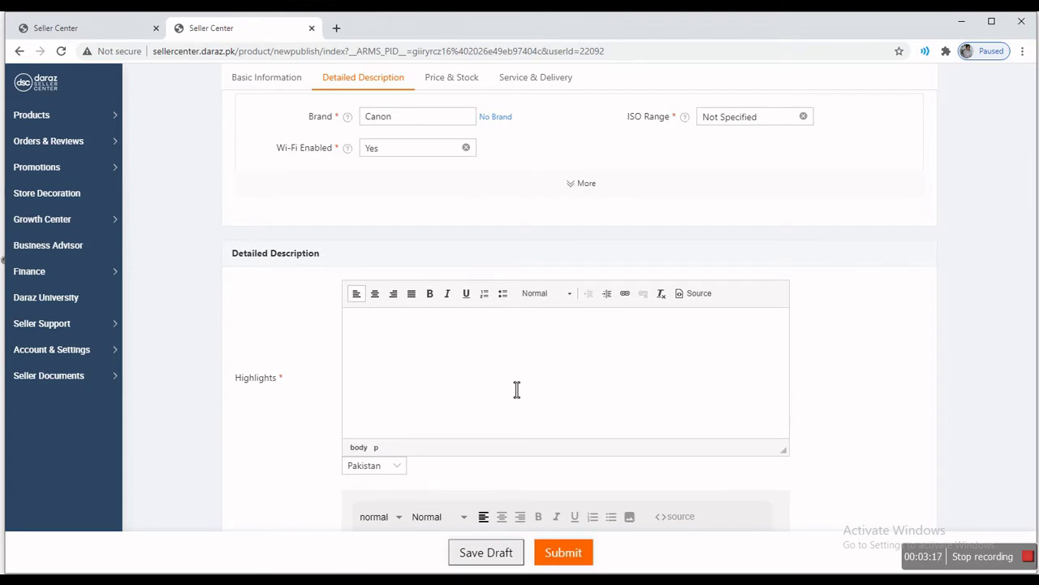
pyautogui.write('Wifi ')
pyautogui.write('Ena')
pyautogui.write('bled Camera ')
pyautogui.write('16 ')
pyautogui.write('MP')
pyautogui.press('Return')
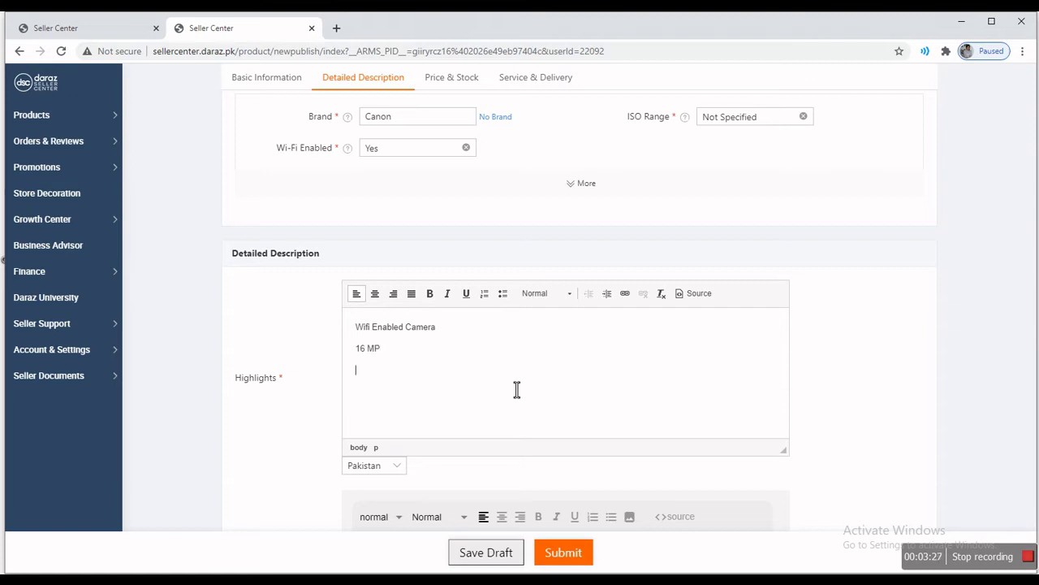
pyautogui.write('2')
pyautogui.write('2')
# - Copy all three highlight lines and paste them as plain text into the Product Description
pyautogui.scroll(-2, 517, 390)
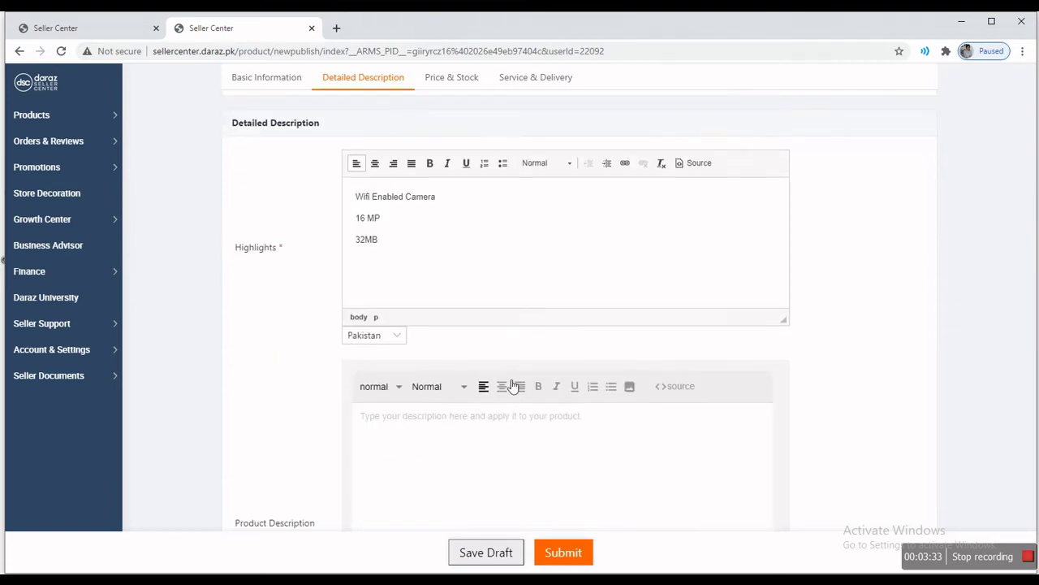
pyautogui.scroll(-1, 453, 286)
pyautogui.scroll(-2, 445, 280)
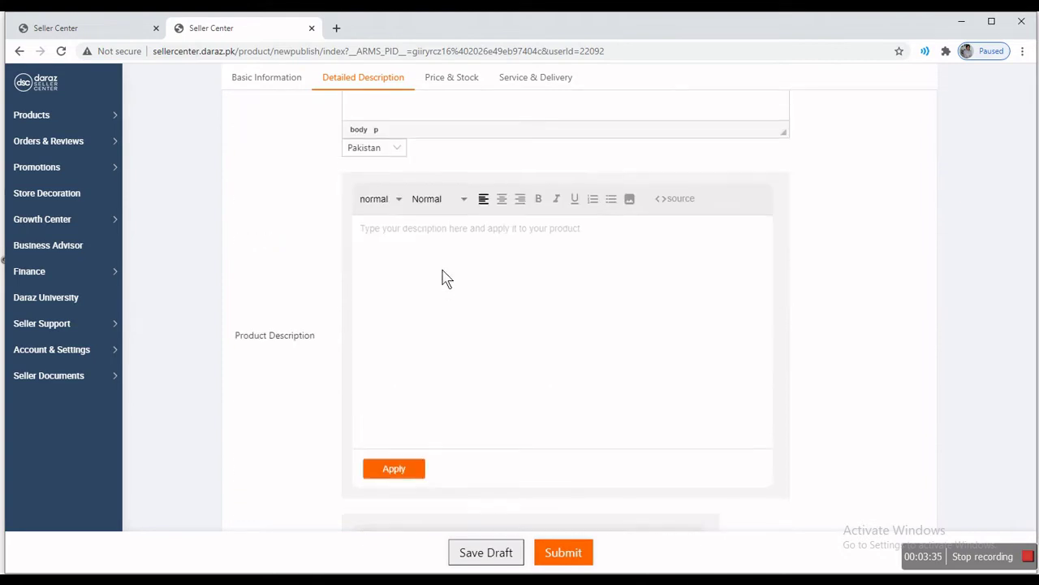
pyautogui.scroll(5, 409, 301)
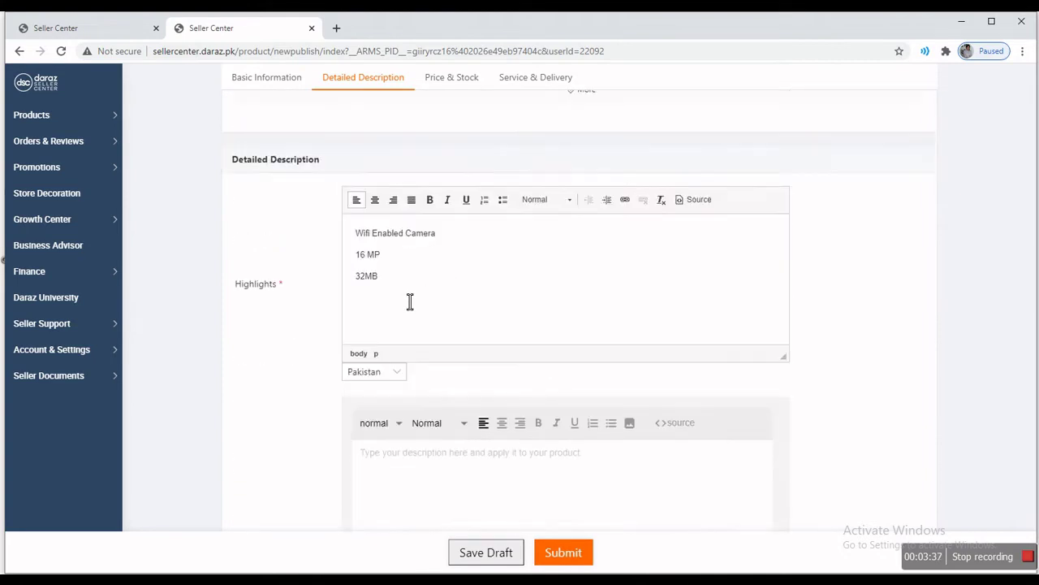
pyautogui.moveTo(382, 370); pyautogui.dragTo(343, 318)
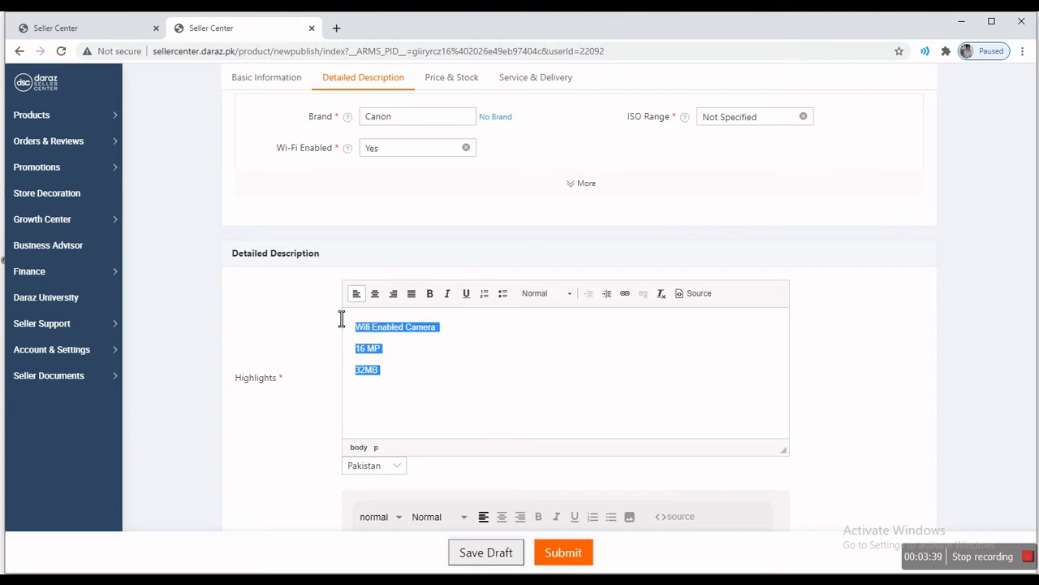
pyautogui.rightClick(398, 343)
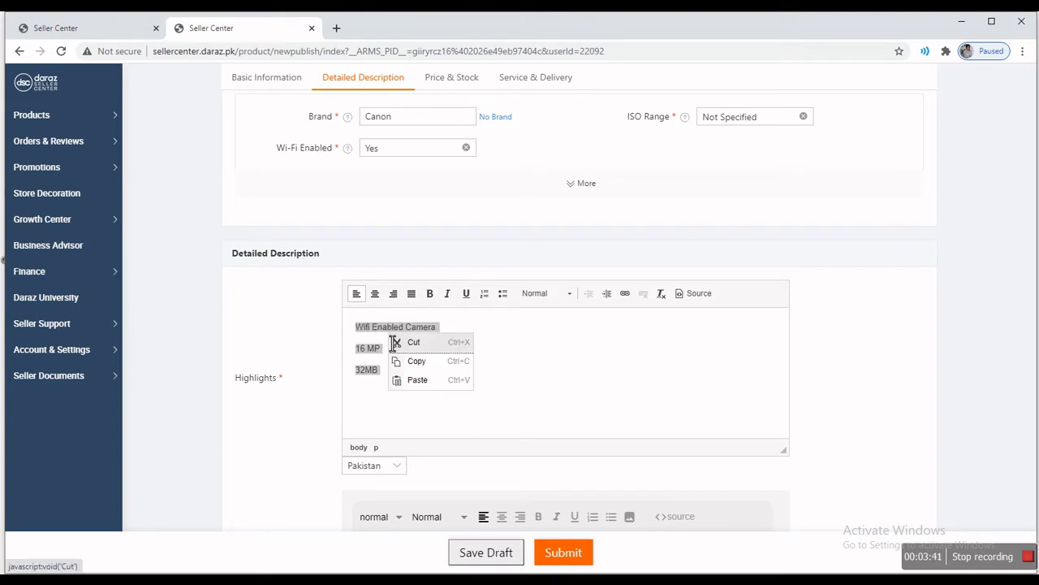
pyautogui.click(414, 359)
pyautogui.scroll(-3, 446, 386)
pyautogui.click(432, 398)
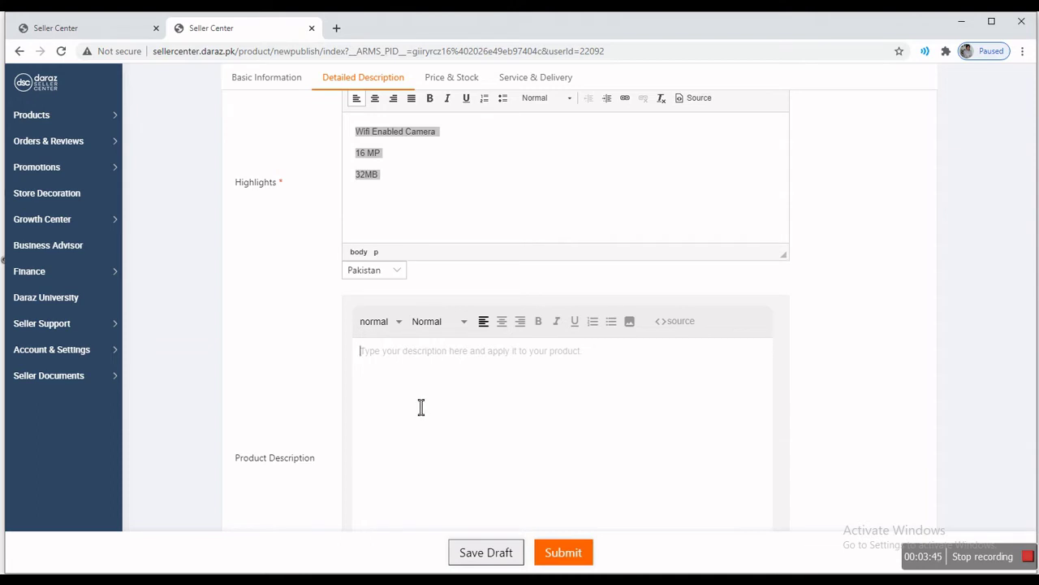
pyautogui.rightClick(424, 395)
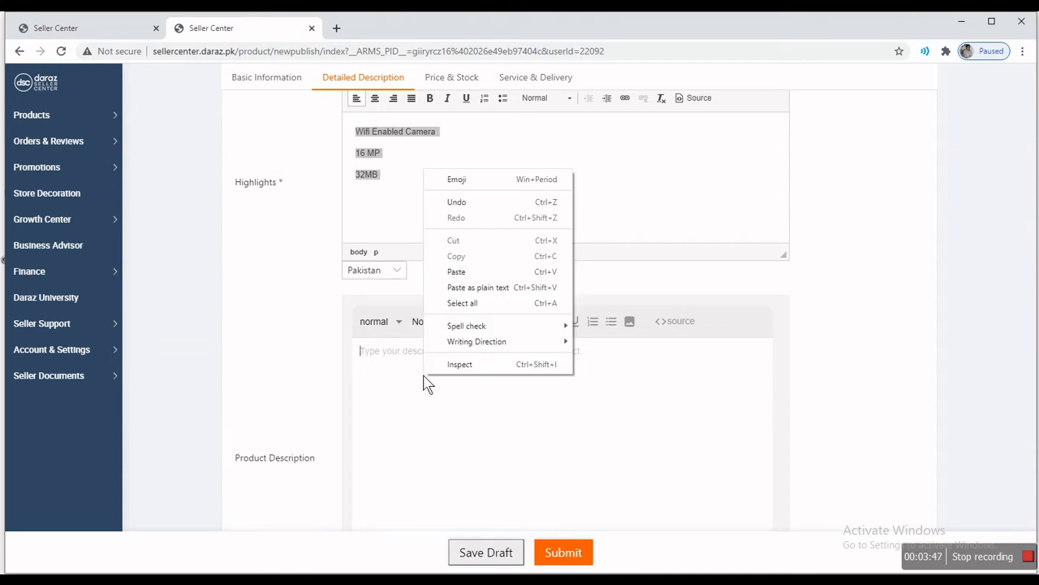
pyautogui.click(475, 287)
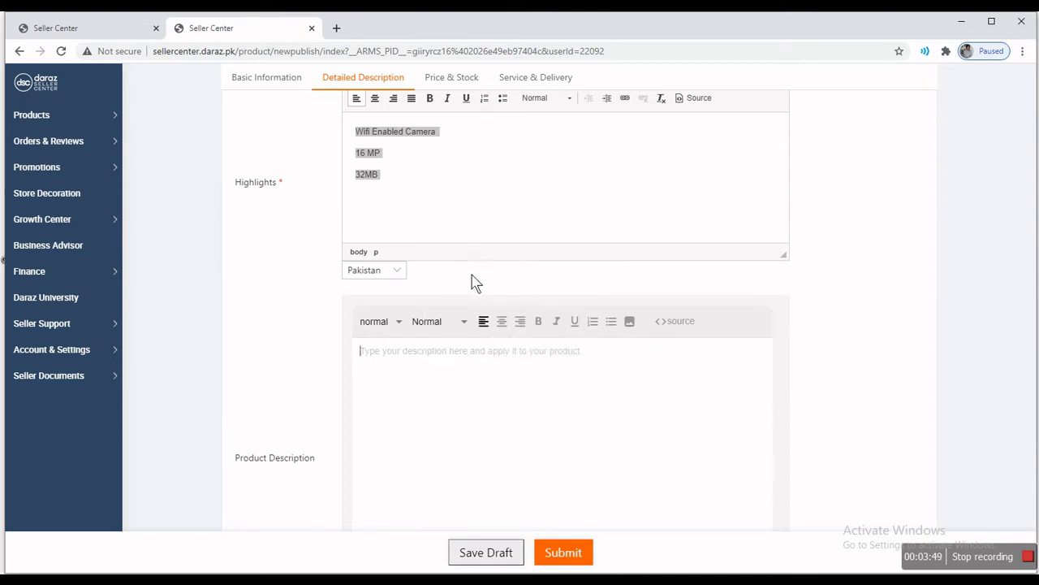
# - Try to submit the product listing and locate the required fields still missing in the Detailed Description section
pyautogui.click(583, 554)
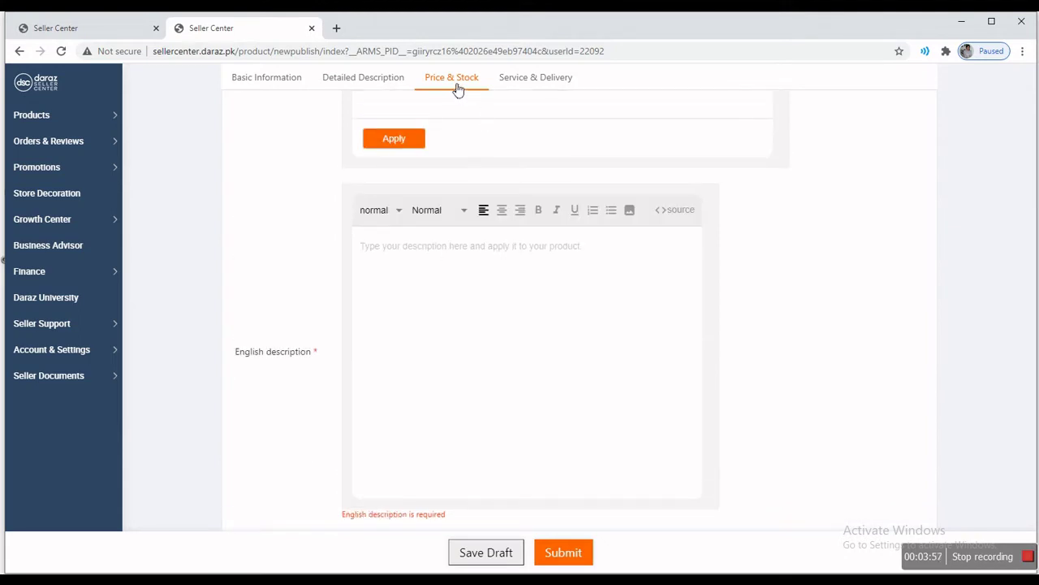
pyautogui.scroll(-1, 462, 186)
pyautogui.scroll(3, 459, 195)
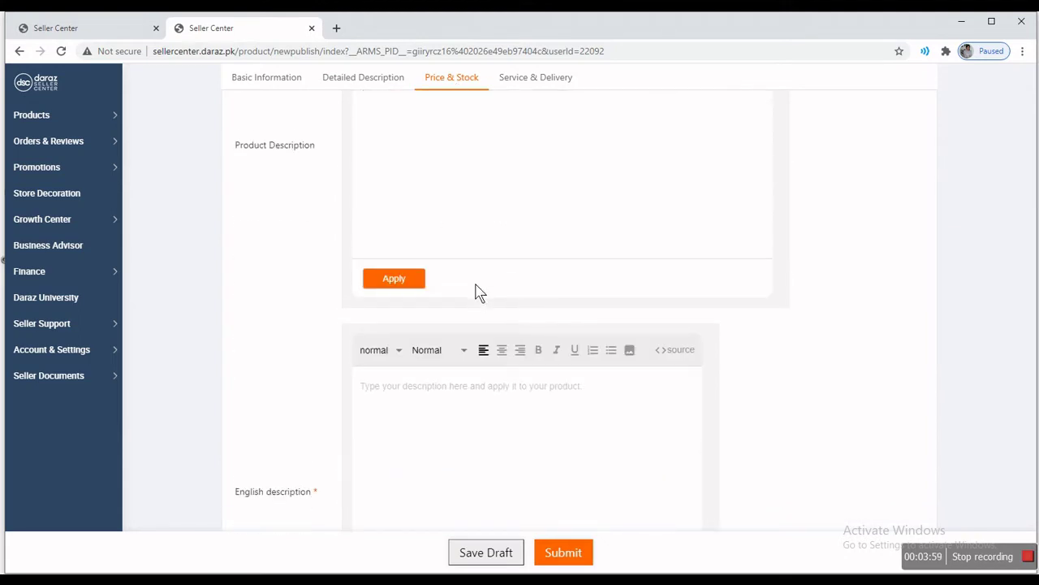
pyautogui.scroll(-3, 480, 292)
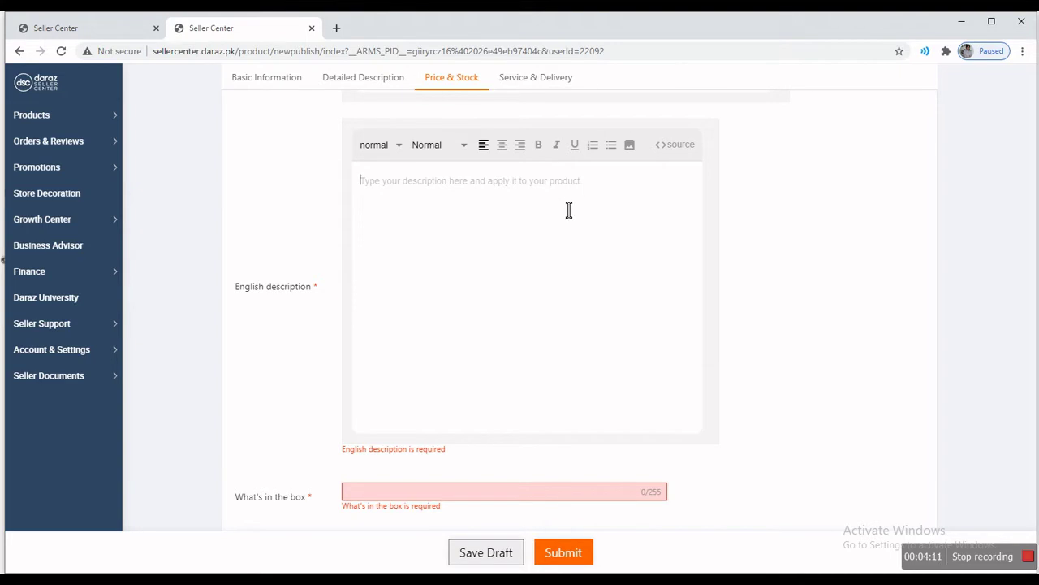
# - Paste the copied highlight text into the required English description field
pyautogui.scroll(5, 567, 216)
pyautogui.scroll(8, 566, 223)
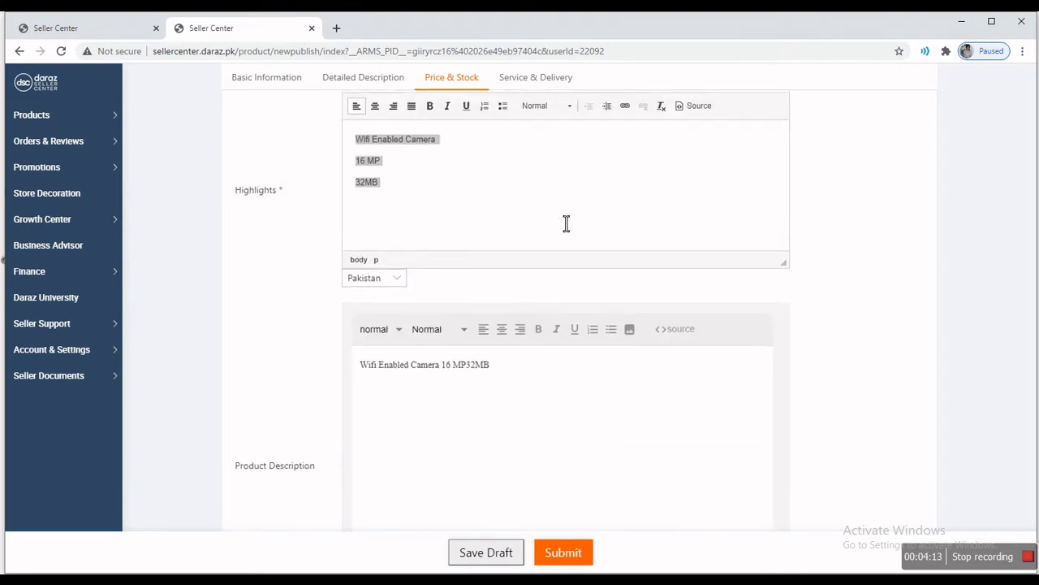
pyautogui.scroll(-9, 494, 395)
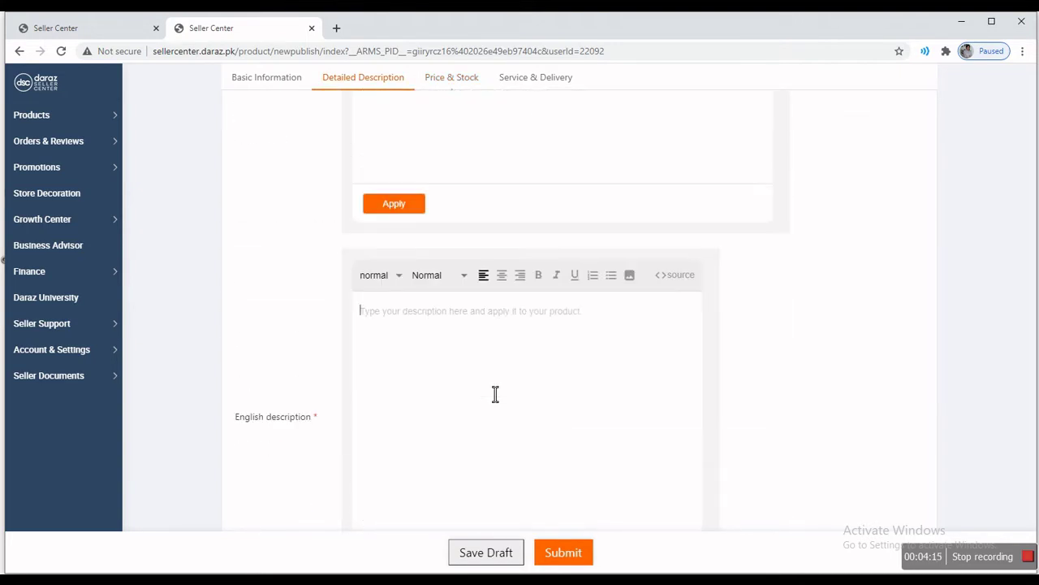
pyautogui.scroll(2, 488, 334)
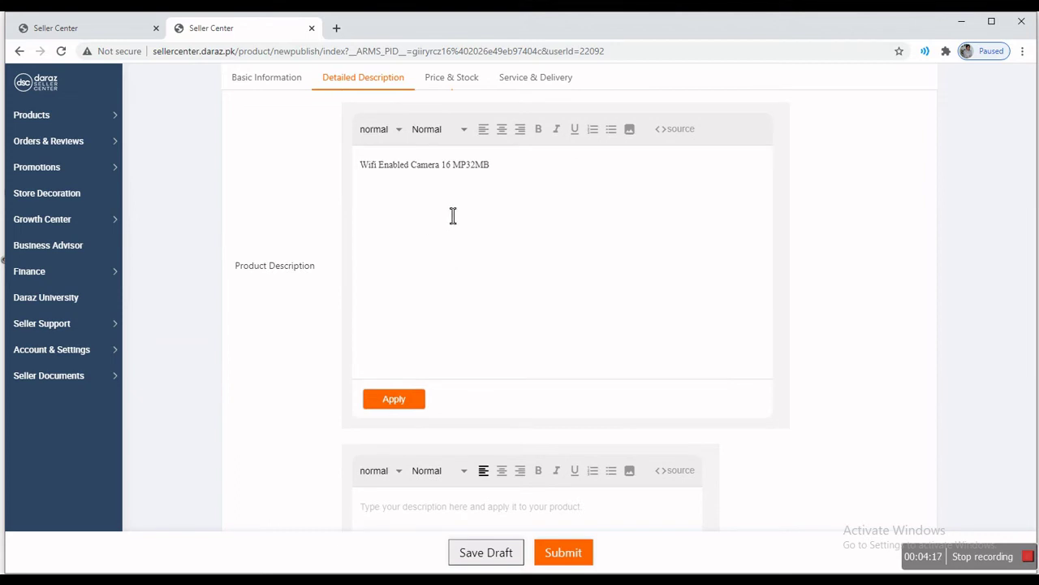
pyautogui.scroll(-5, 421, 246)
pyautogui.click(434, 190)
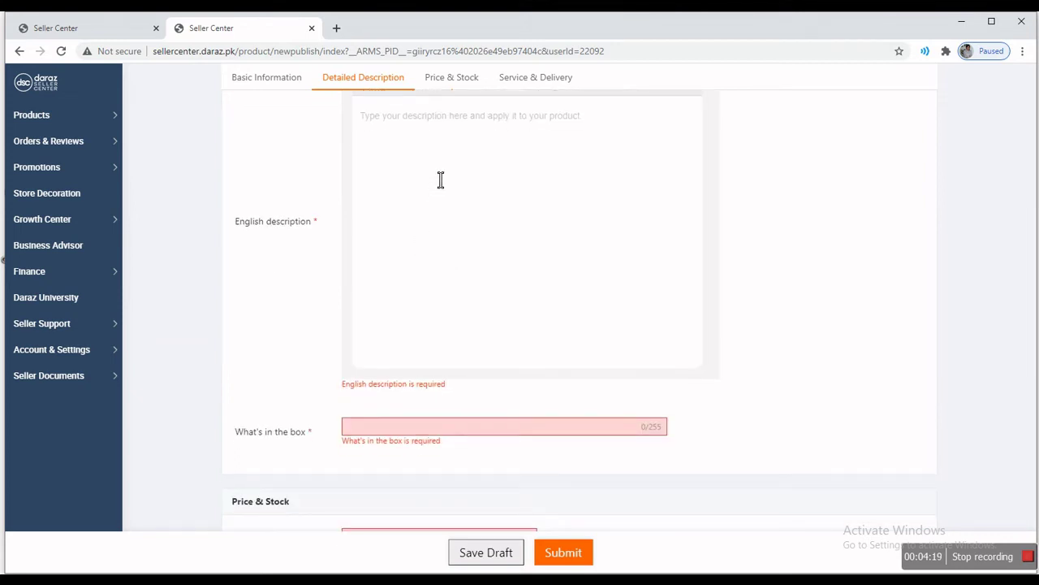
pyautogui.hotkey('ctrl', 'v')
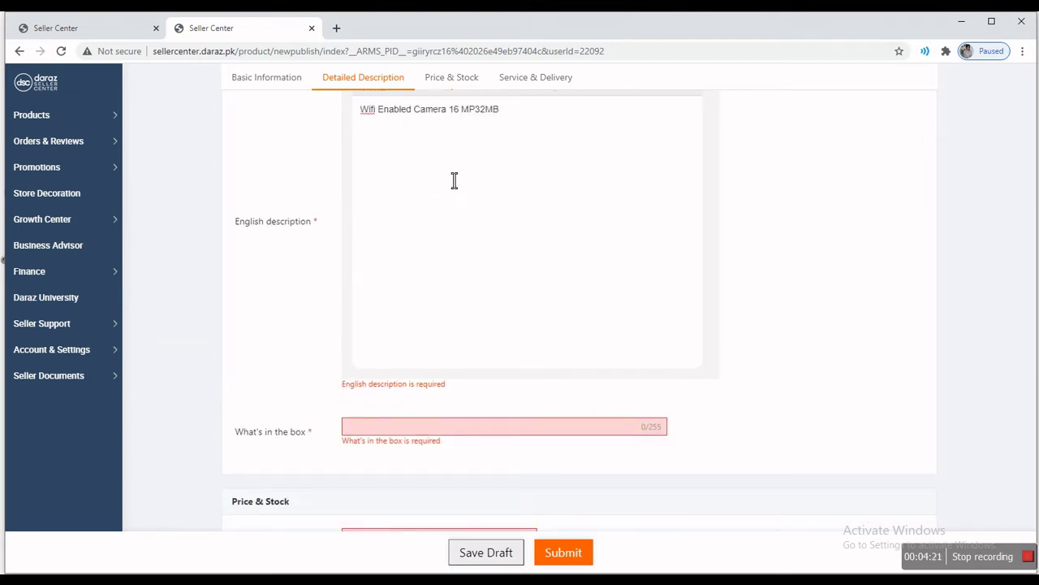
# - Enter "1 x Charger . 1 x Camera" as the contents of What's in the box
pyautogui.scroll(-2, 455, 244)
pyautogui.click(378, 305)
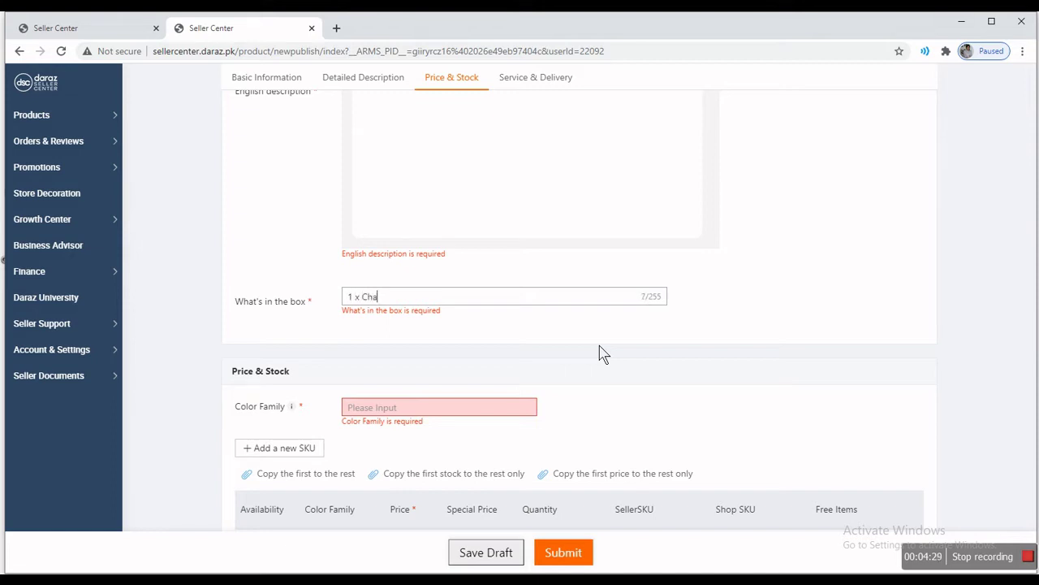
pyautogui.write('1 x Charger . 1 x Camera')
# - Set the product's Color Family to Black
pyautogui.click(371, 411)
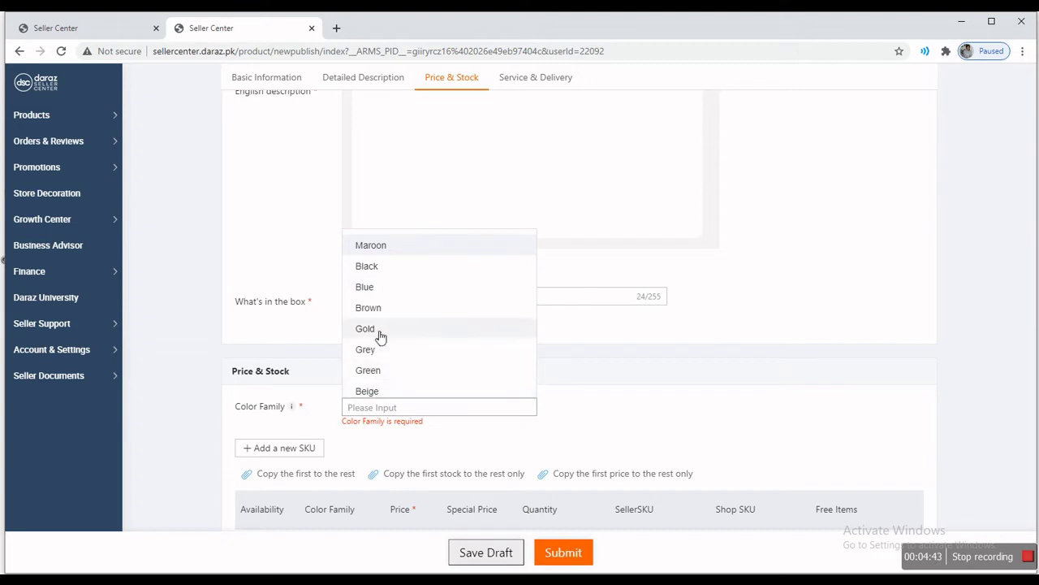
pyautogui.click(385, 270)
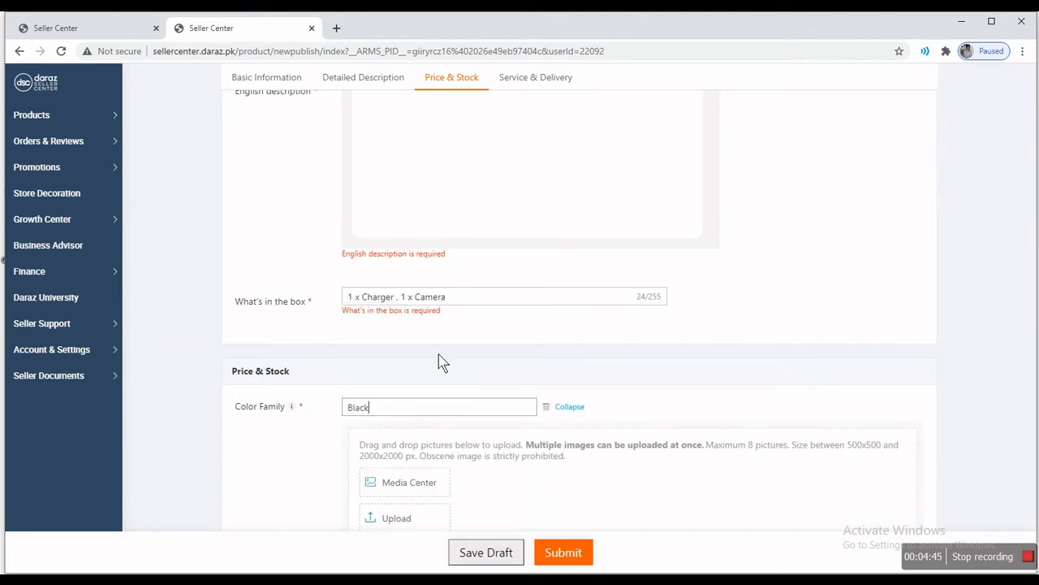
pyautogui.scroll(-2, 448, 376)
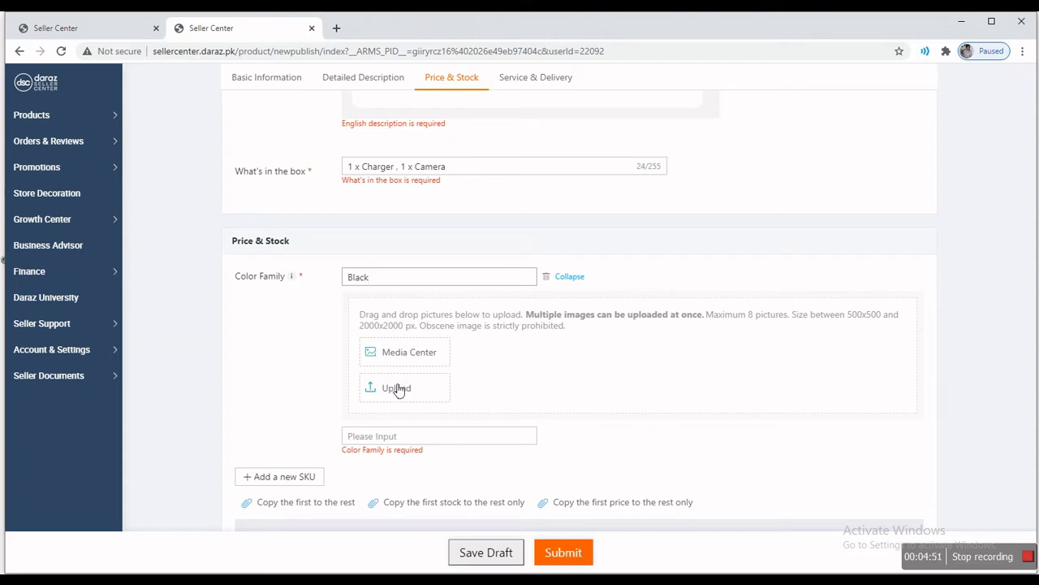
# - Set the black variant's price to 45000 and its quantity to 10
pyautogui.scroll(-3, 398, 390)
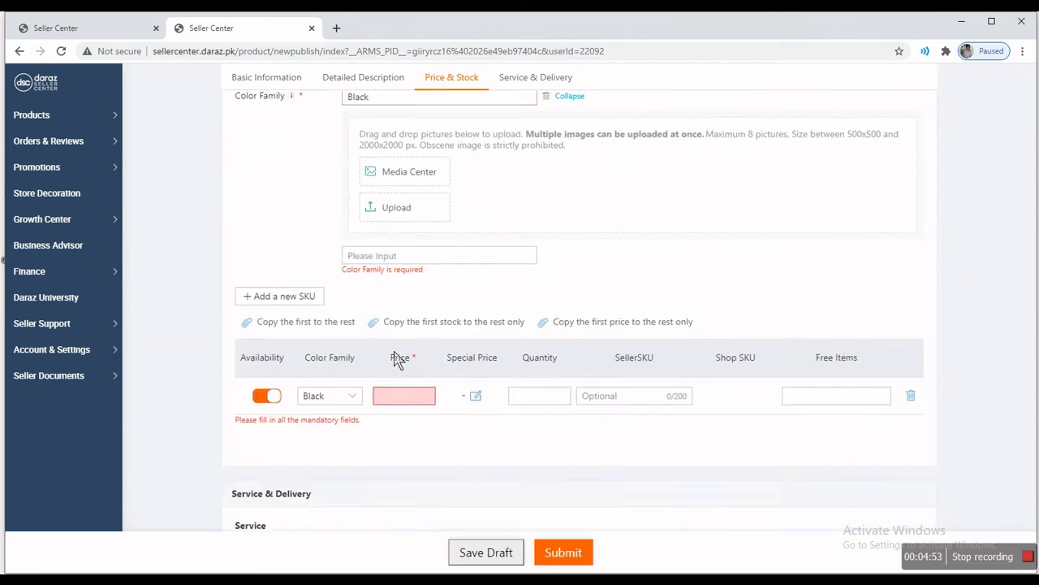
pyautogui.scroll(-1, 386, 337)
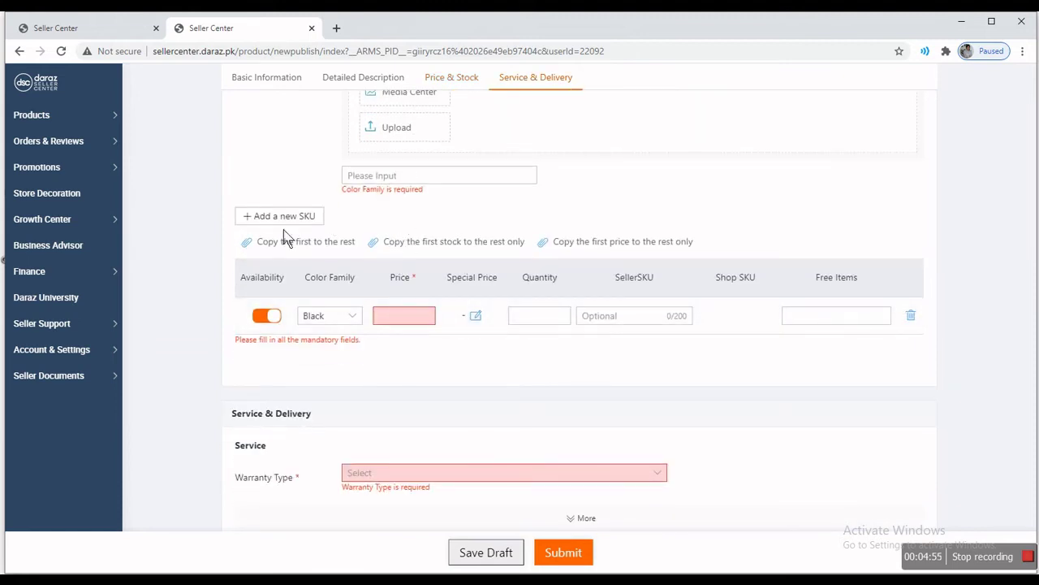
pyautogui.click(424, 316)
pyautogui.scroll(-1, 427, 321)
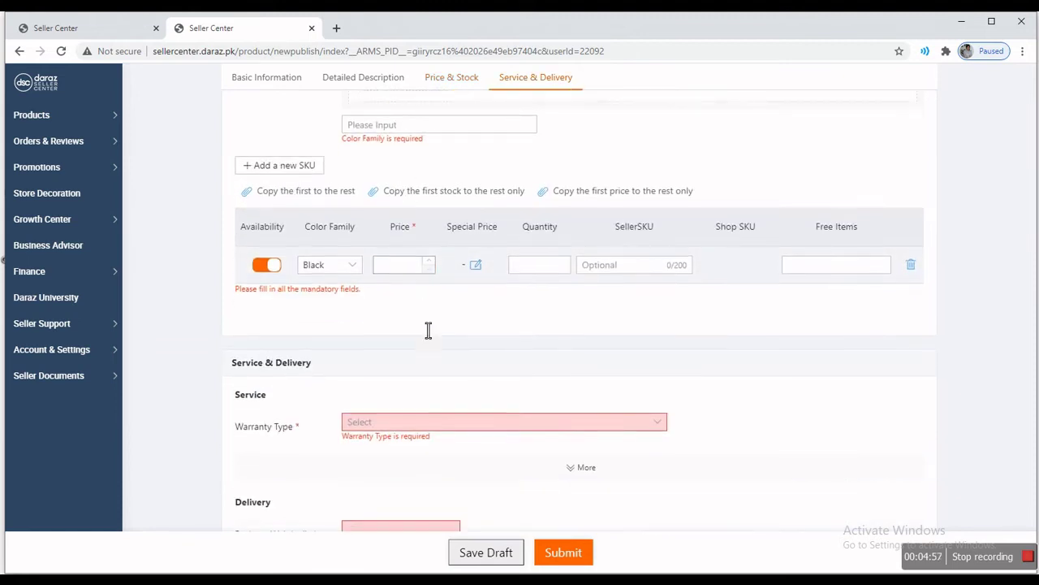
pyautogui.click(543, 274)
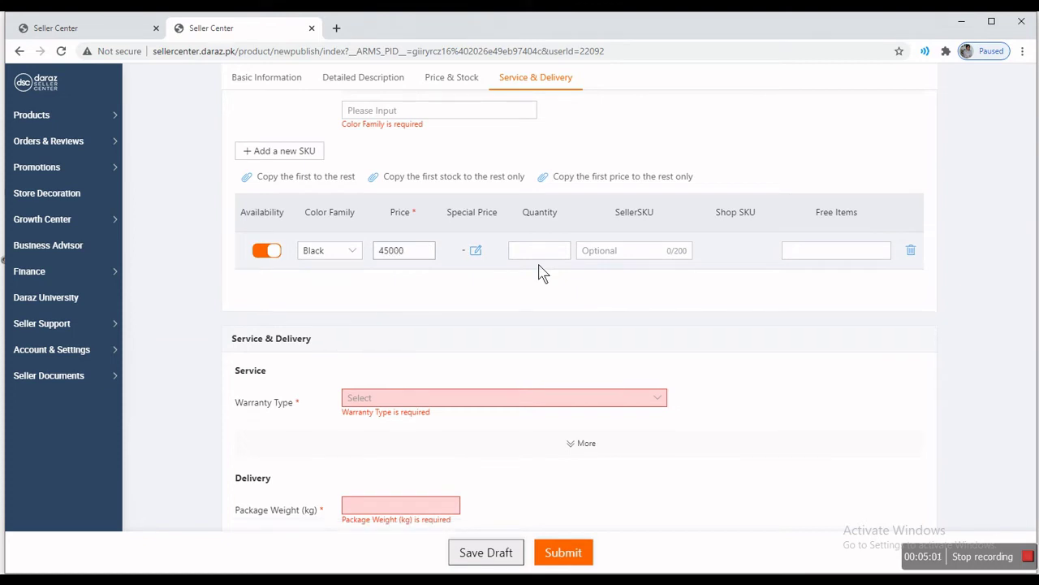
pyautogui.click(548, 255)
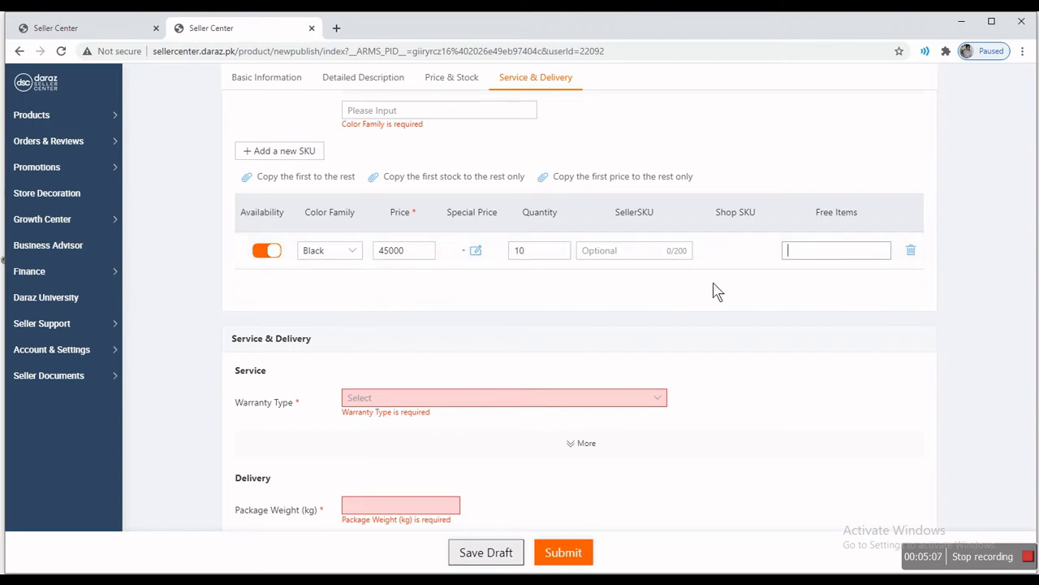
# - Set the Warranty Type to No Warranty and go to the package weight entry
pyautogui.scroll(-3, 715, 290)
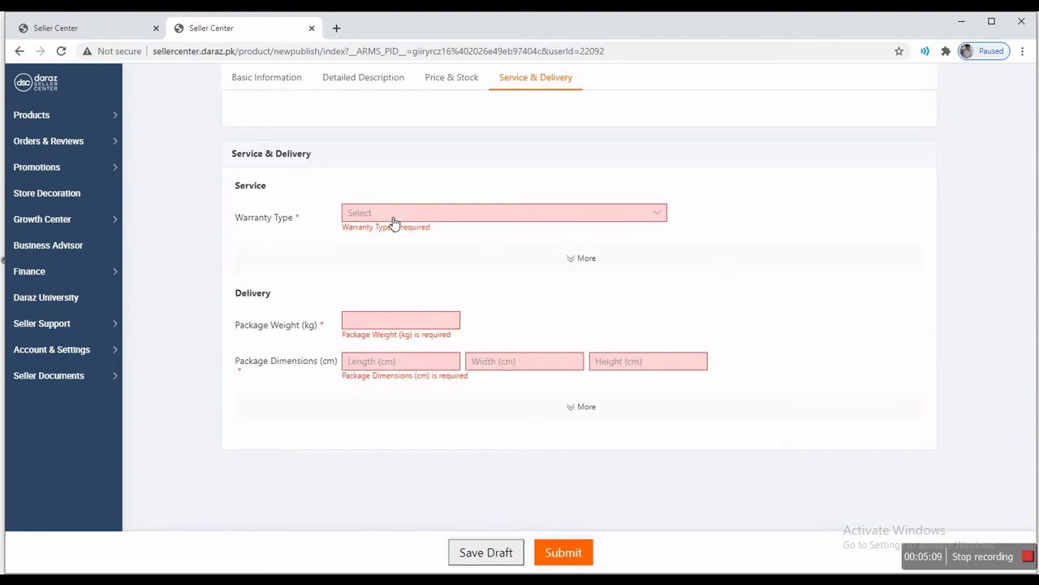
pyautogui.click(393, 218)
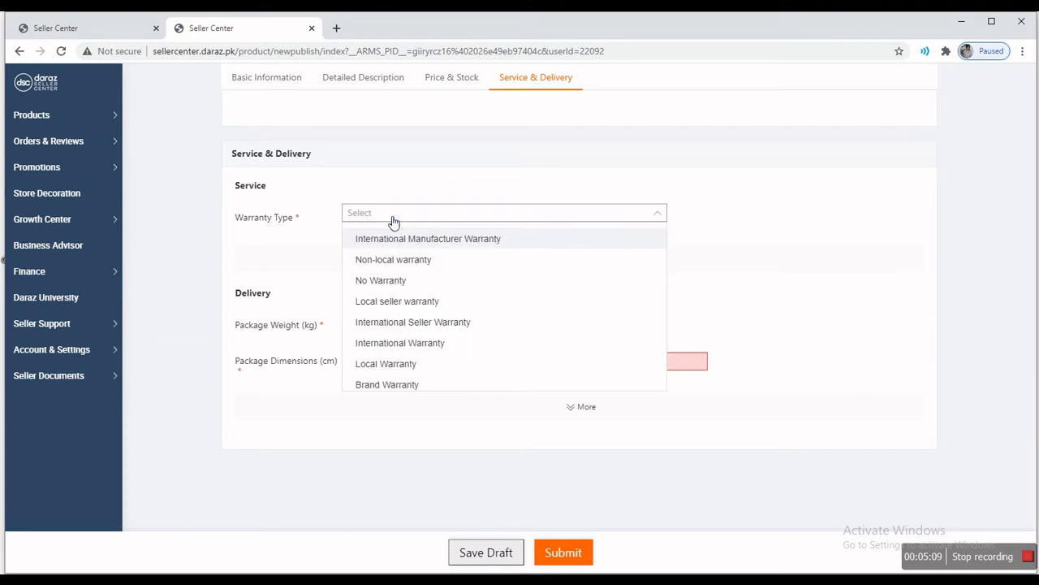
pyautogui.click(394, 283)
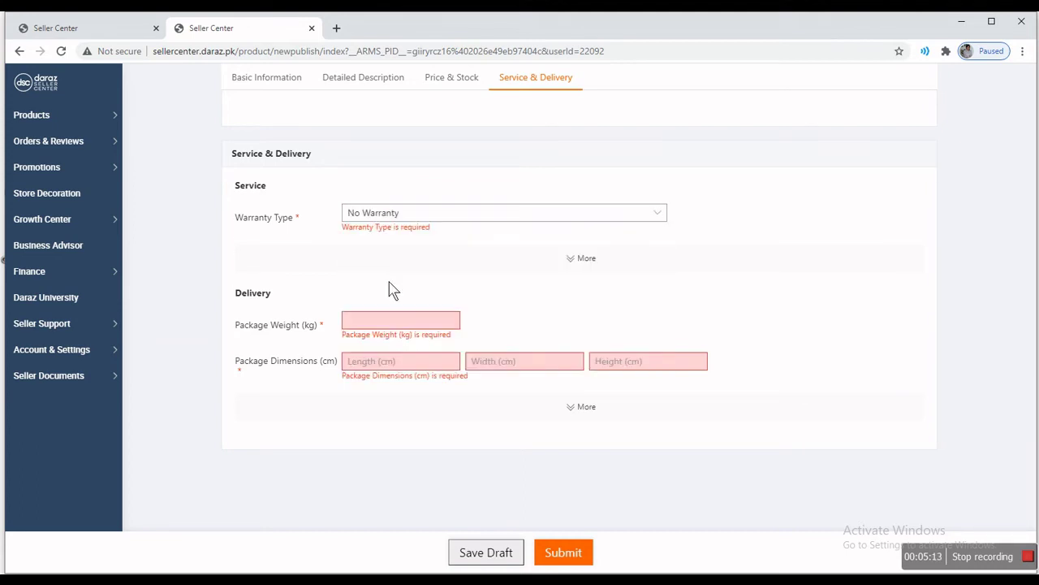
pyautogui.click(373, 323)
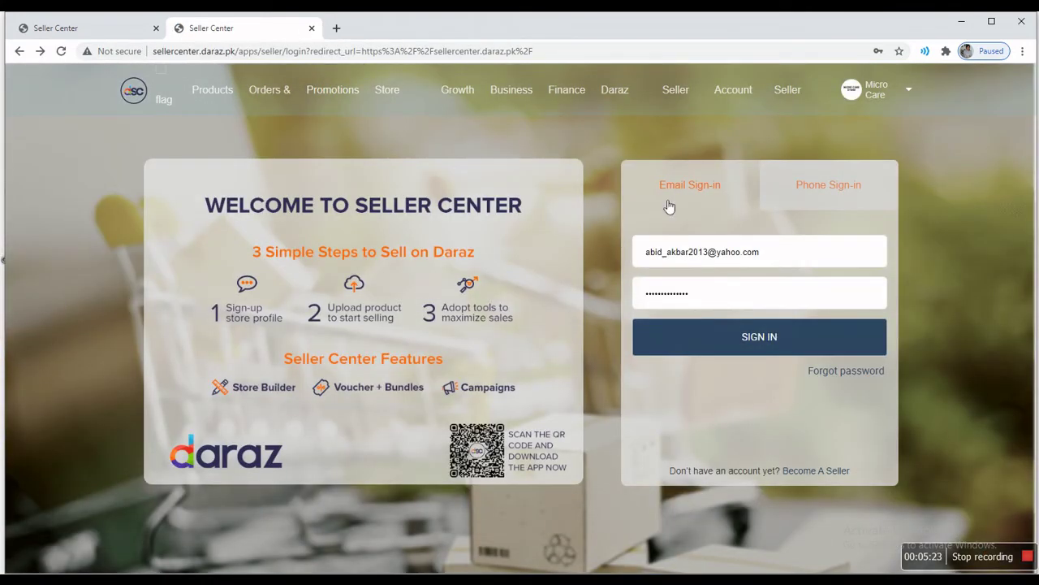
# - Sign back in to the seller account with the prefilled credentials and dismiss the promotional pop-up
pyautogui.click(743, 341)
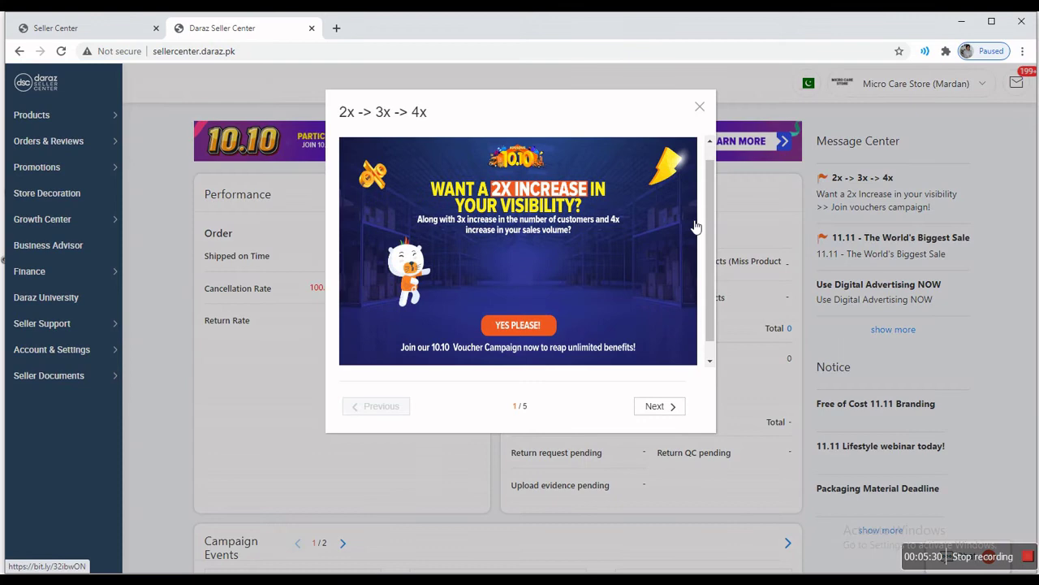
pyautogui.click(700, 107)
# - Open the Product Overview and look through the first page of the store's existing products
pyautogui.moveTo(84, 121)
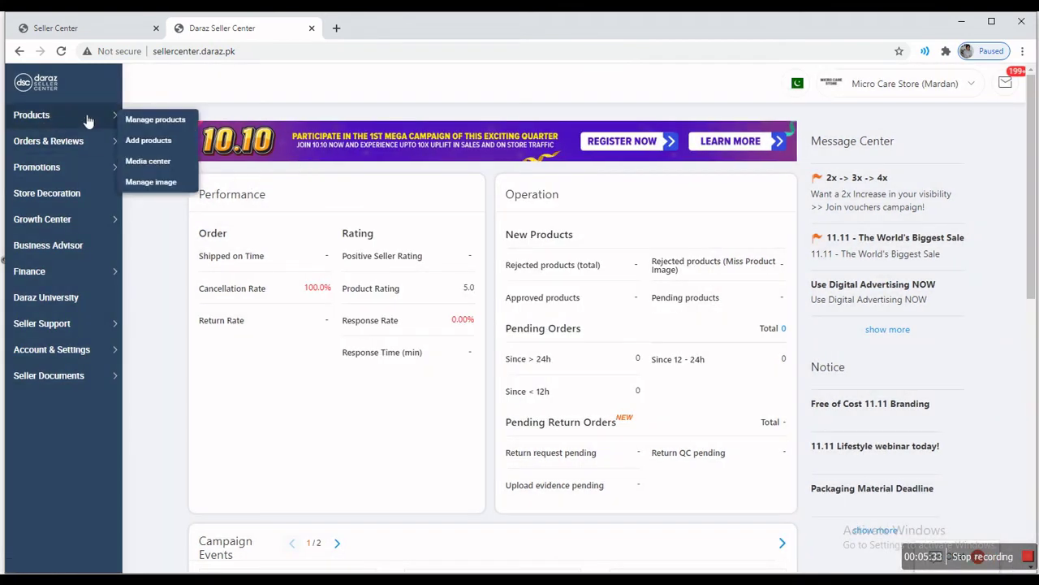
pyautogui.click(162, 122)
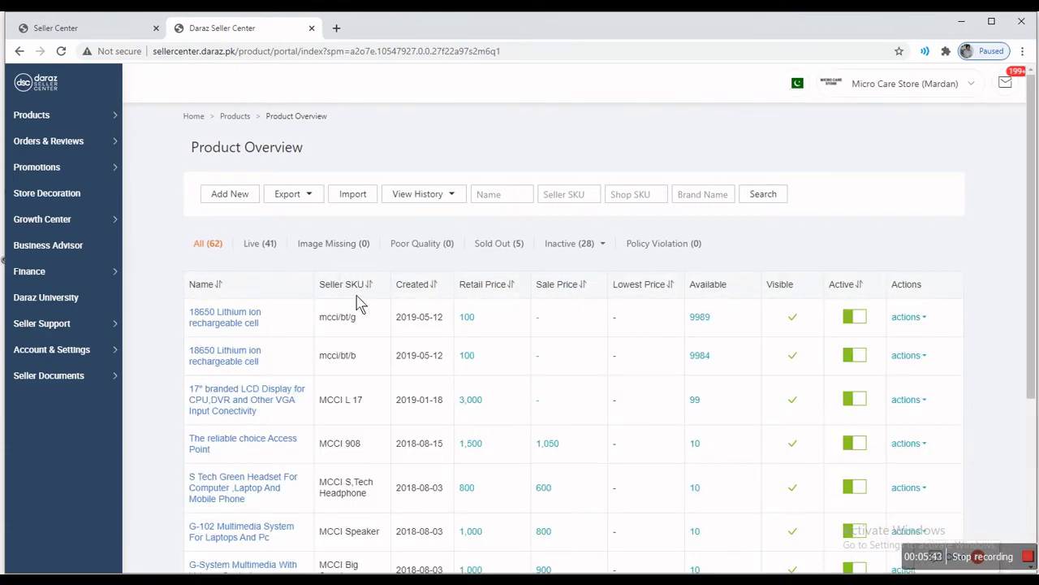
pyautogui.scroll(-3, 504, 195)
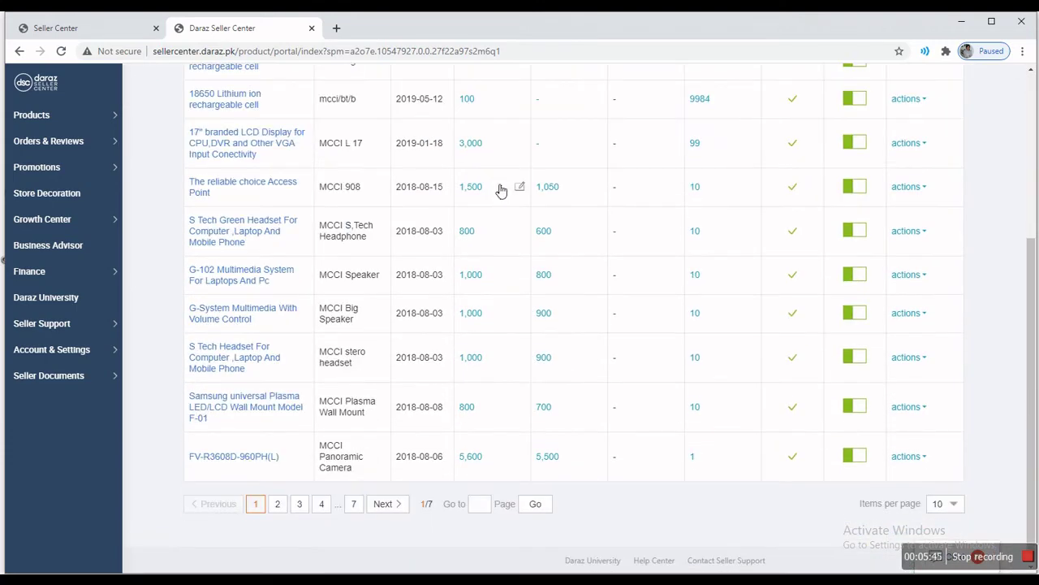
pyautogui.scroll(3, 501, 189)
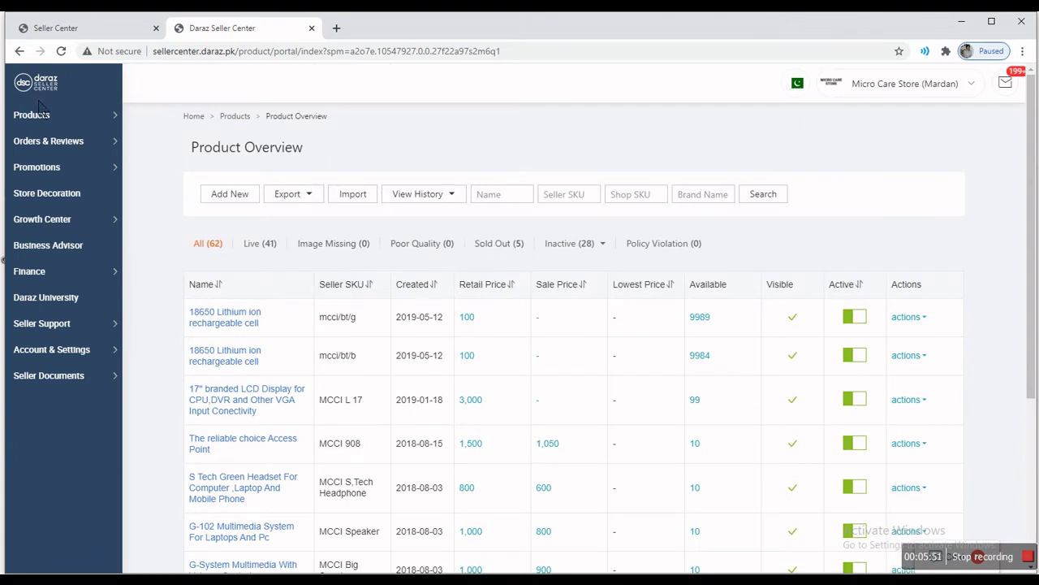
# - Start a new product listing named "Canon DSLR 3200D" in the suggested category Cameras>DSLR>Sets
pyautogui.moveTo(49, 115)
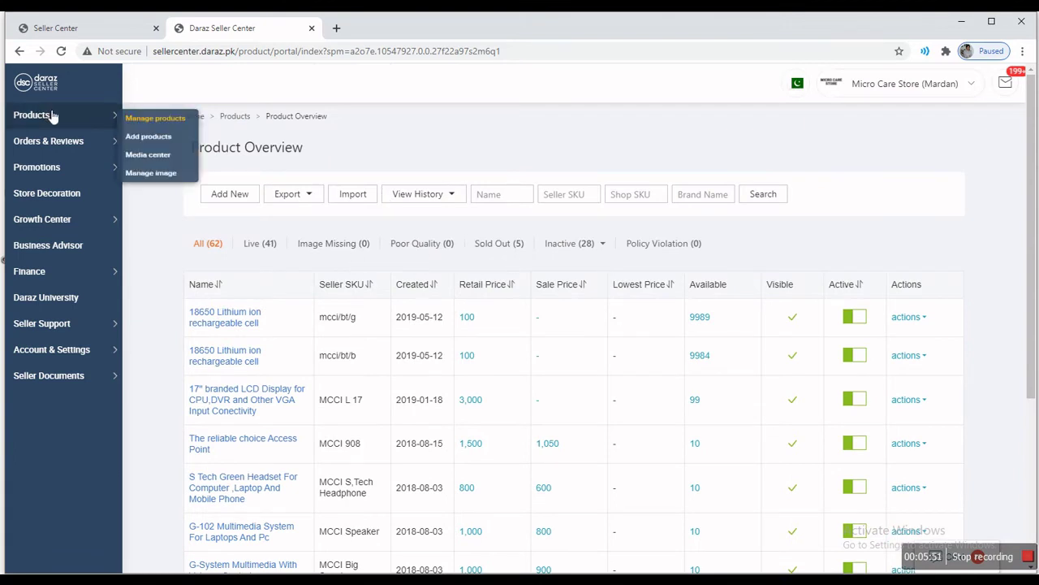
pyautogui.click(147, 141)
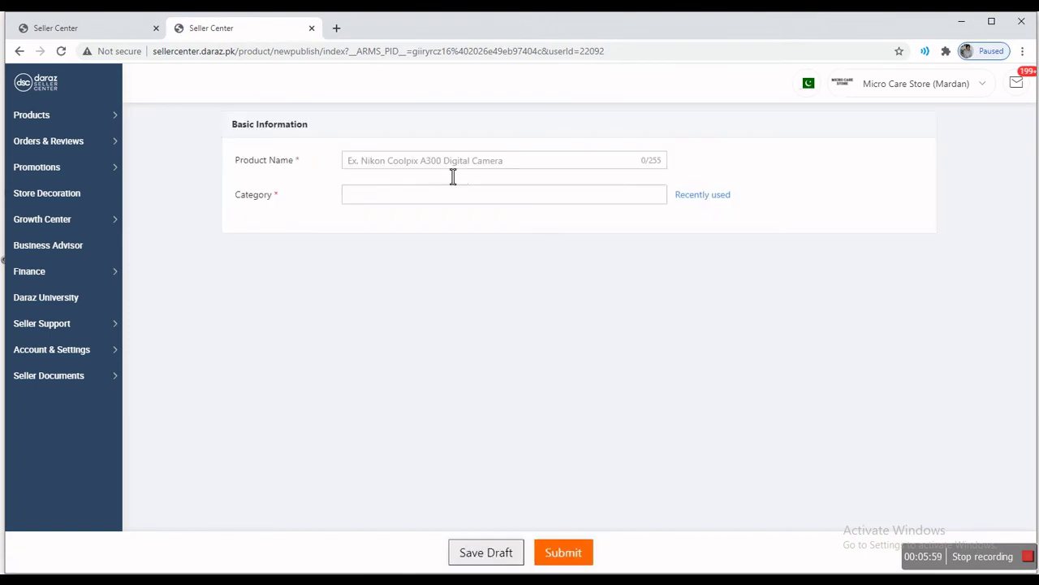
pyautogui.click(444, 168)
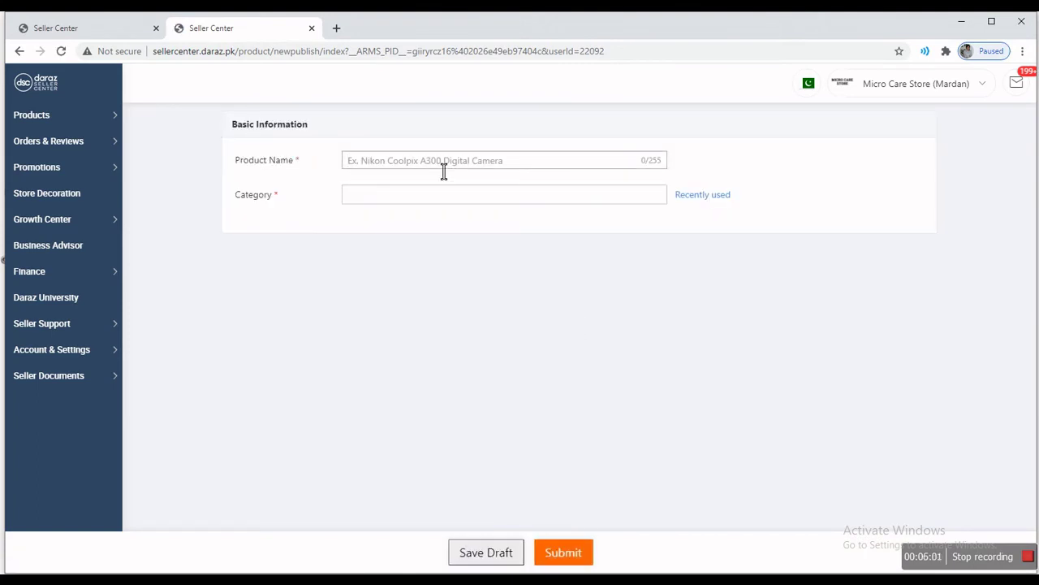
pyautogui.write('Canon DSLR 3200D')
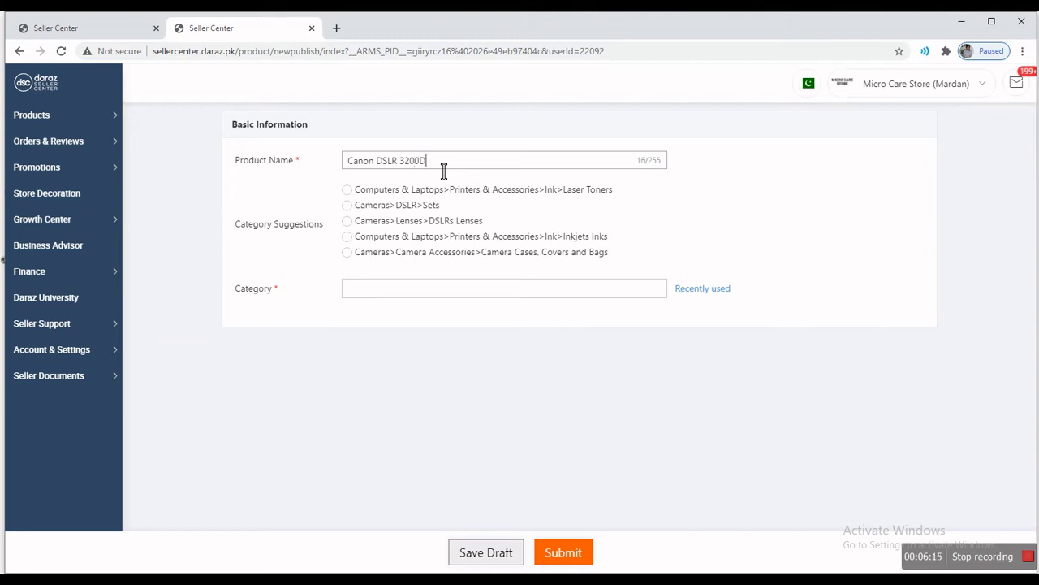
pyautogui.click(348, 205)
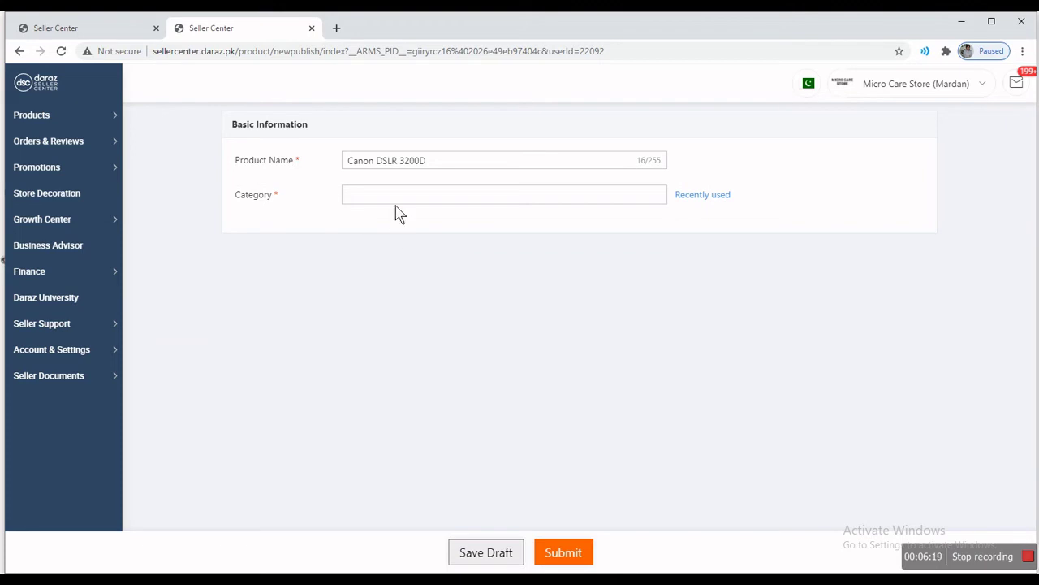
# - Set the new listing's Warranty Type to No Warranty in the Service & Delivery section
pyautogui.scroll(-5, 491, 375)
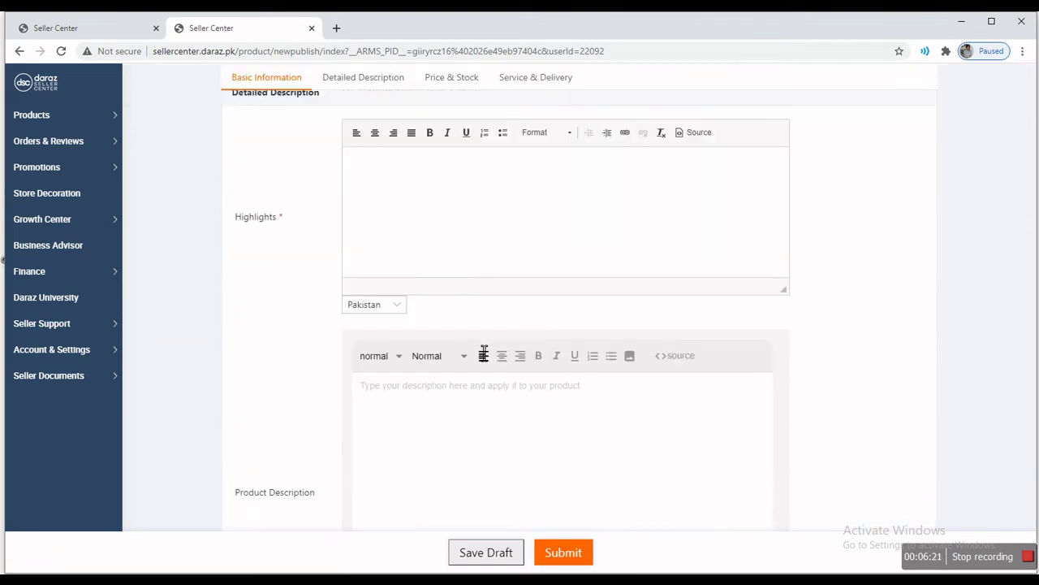
pyautogui.scroll(-10, 476, 318)
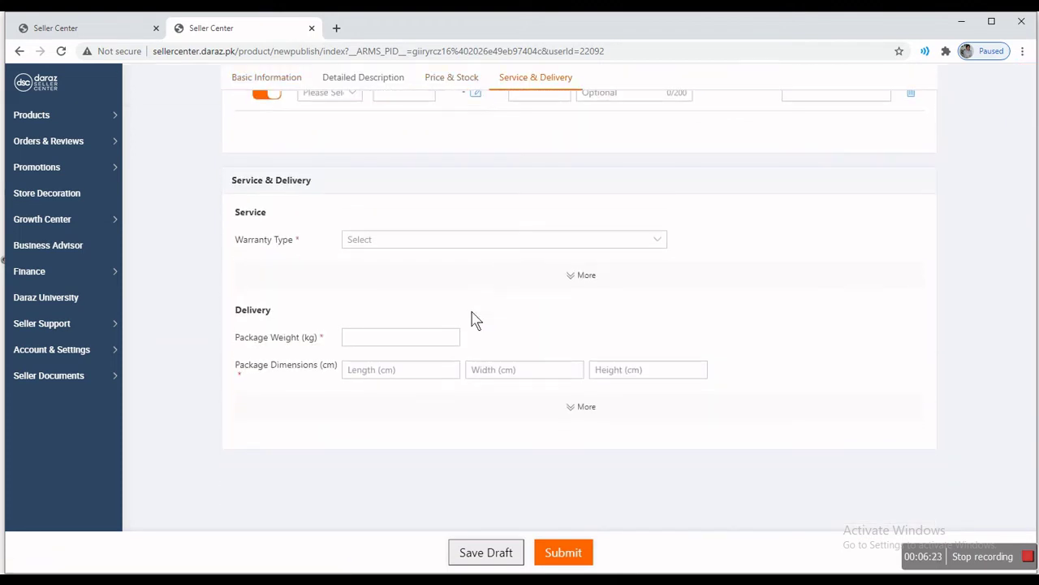
pyautogui.click(440, 246)
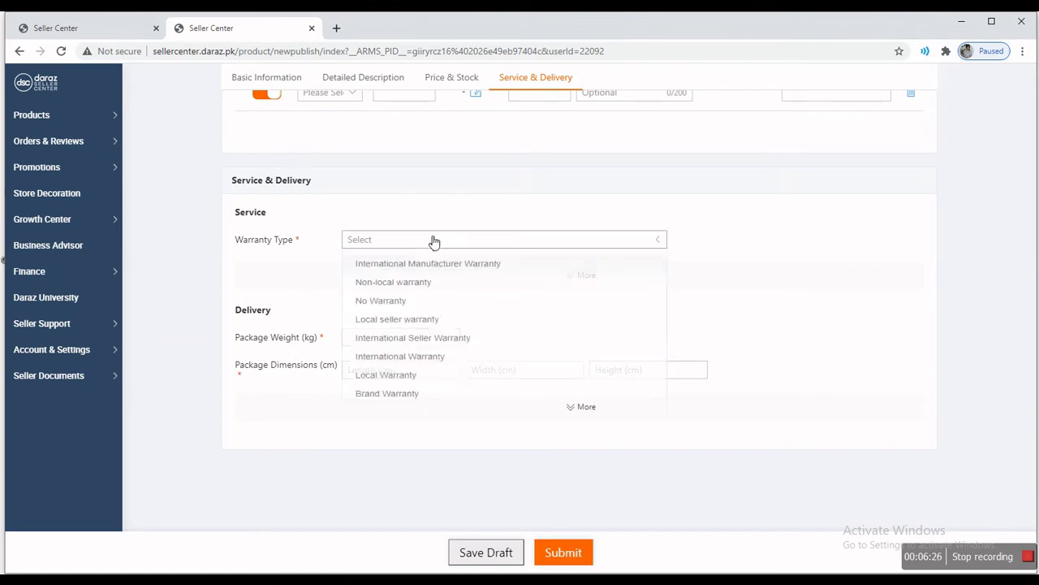
pyautogui.click(406, 309)
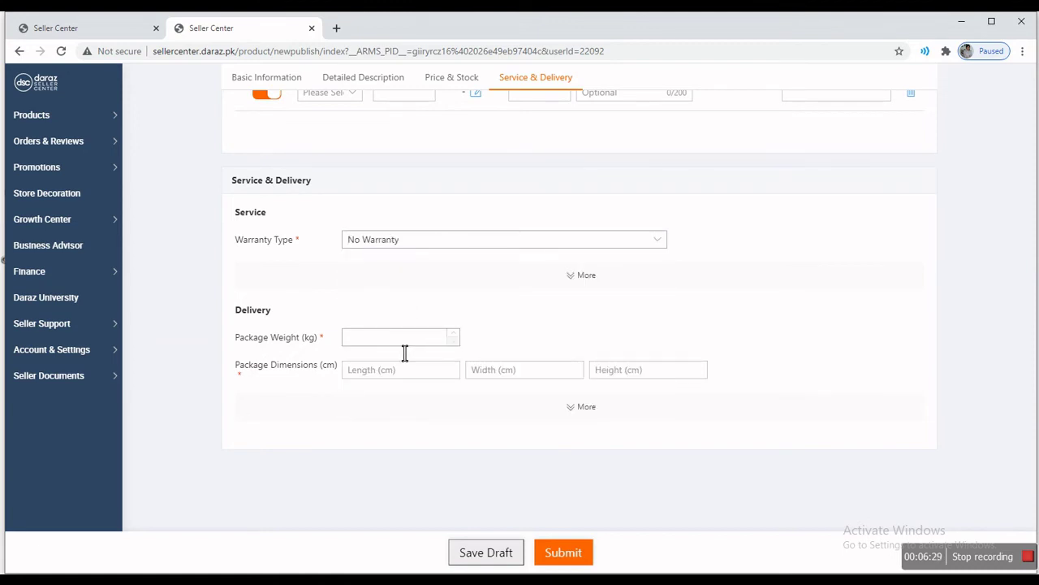
# - Set the package weight to 1 kg and try to submit the listing without package dimensions
pyautogui.click(404, 349)
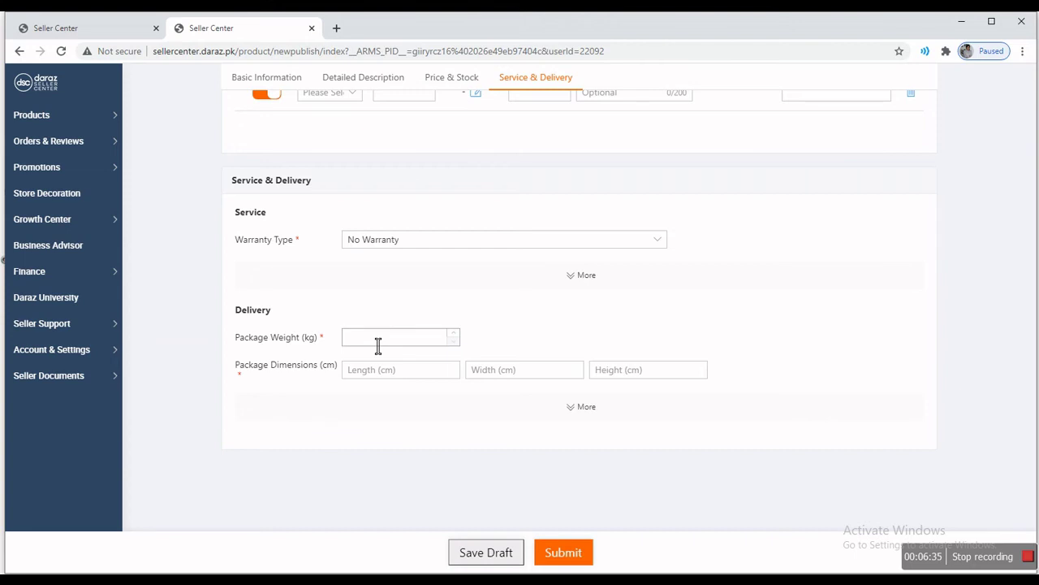
pyautogui.click(386, 372)
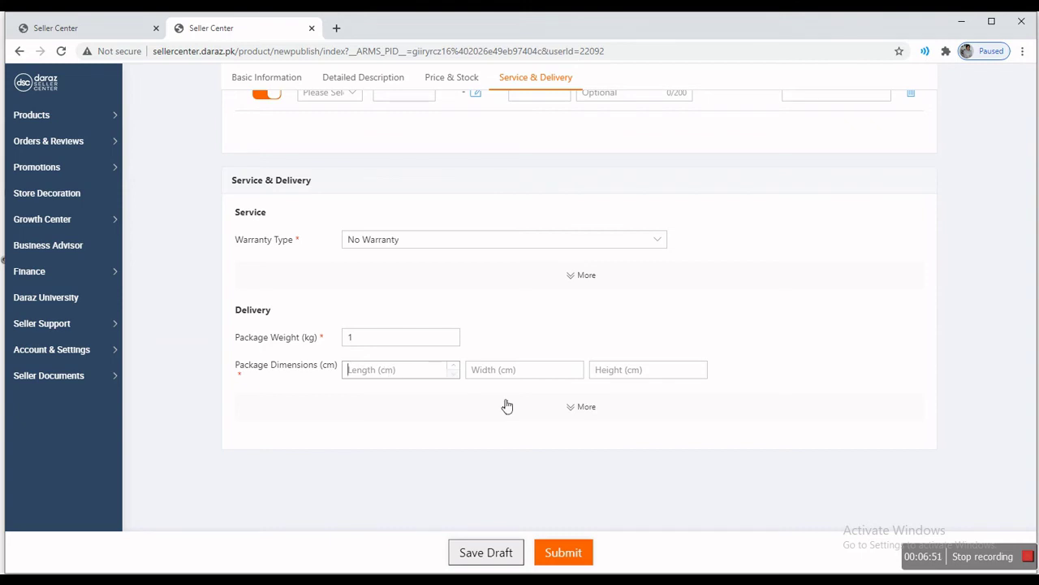
pyautogui.click(563, 557)
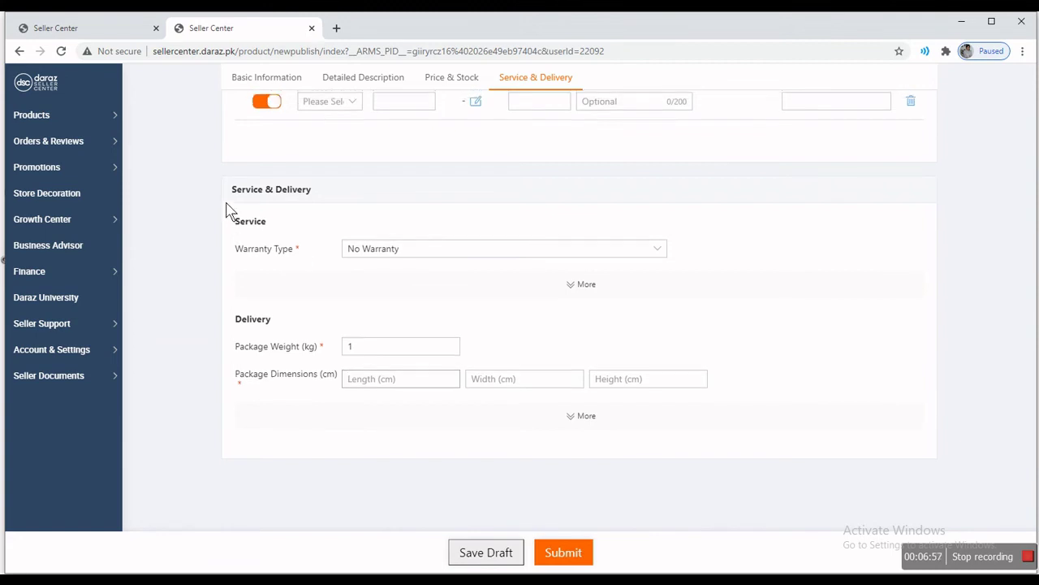
# - Leave the new listing for the Product Overview, and open the Orders Overview showing the Ready To Ship orders
pyautogui.moveTo(82, 124)
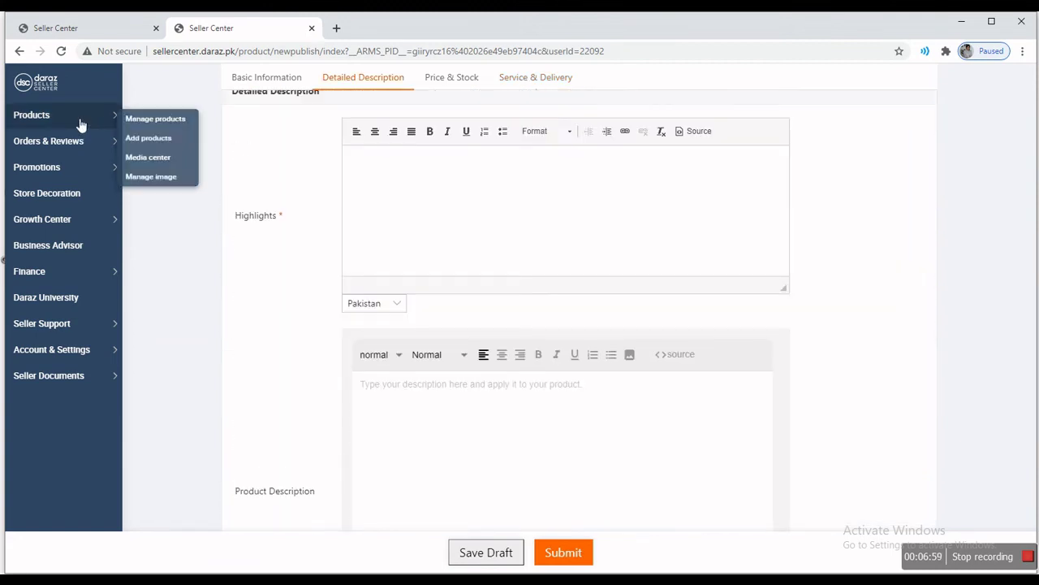
pyautogui.click(161, 128)
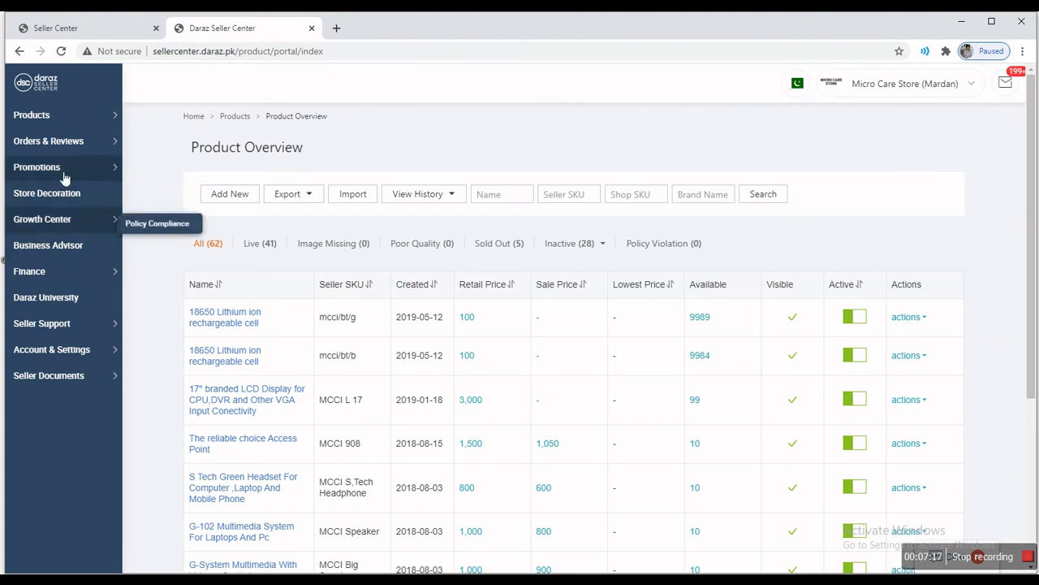
pyautogui.moveTo(85, 150)
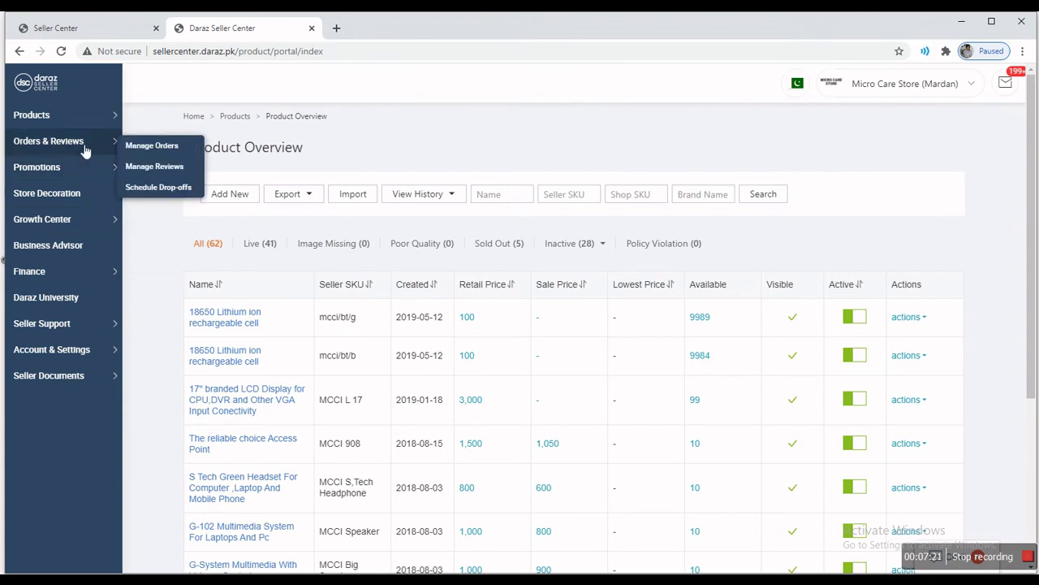
pyautogui.click(156, 154)
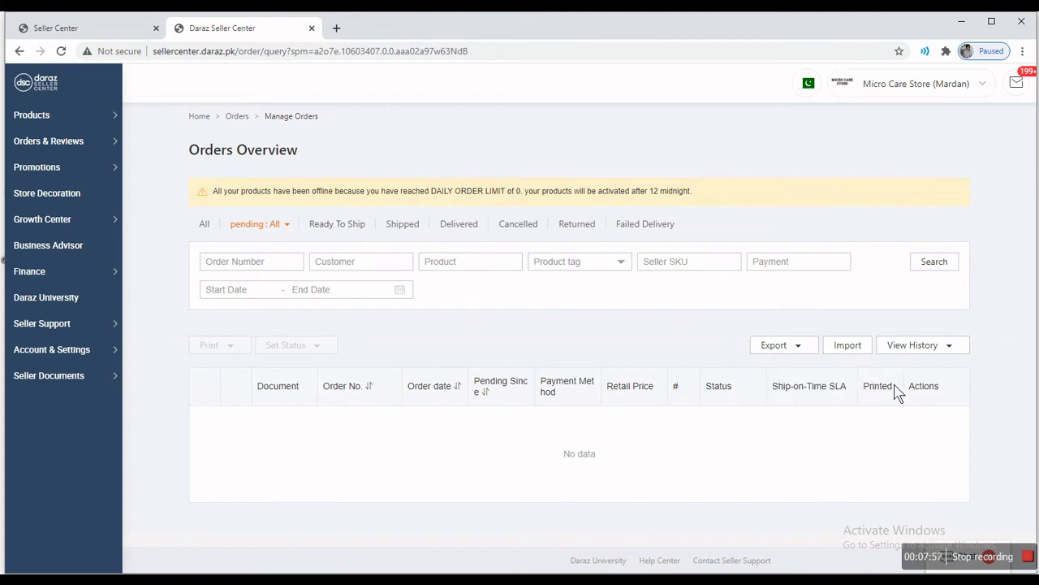
pyautogui.click(324, 231)
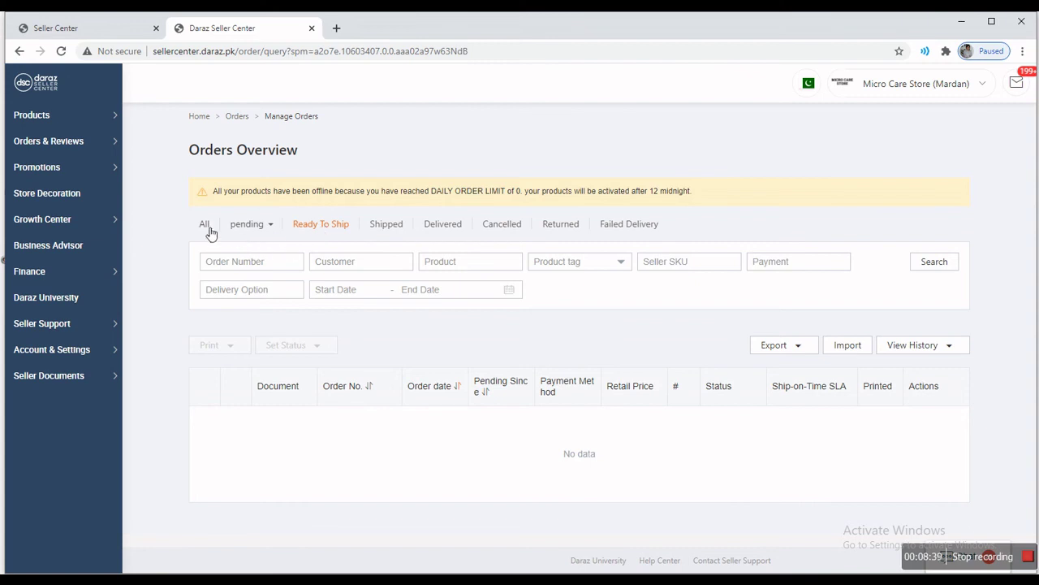
# - Open the Finance transaction overview and set the period's start date to 2018-08-01
pyautogui.moveTo(95, 234)
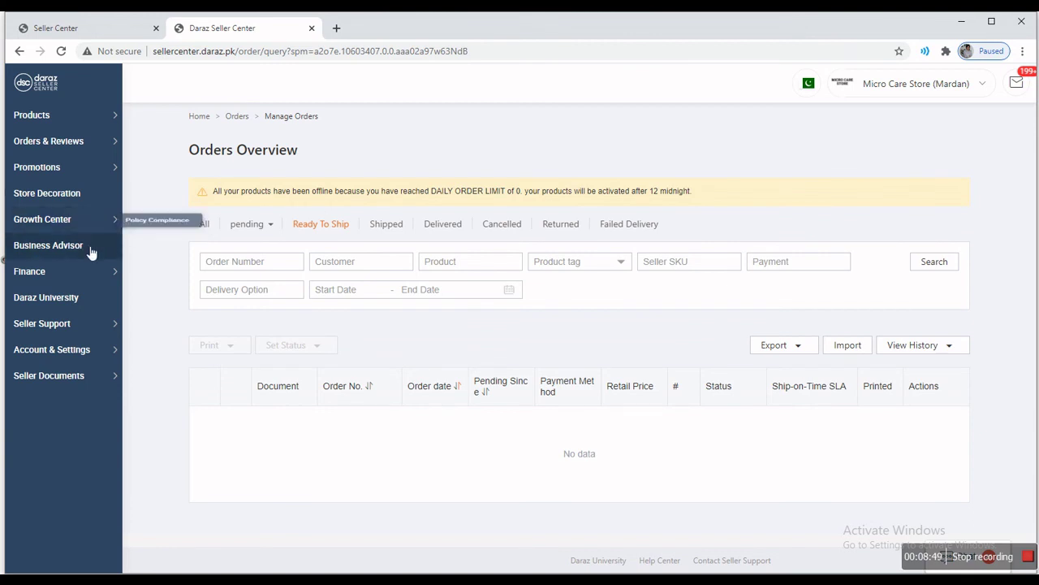
pyautogui.moveTo(99, 276)
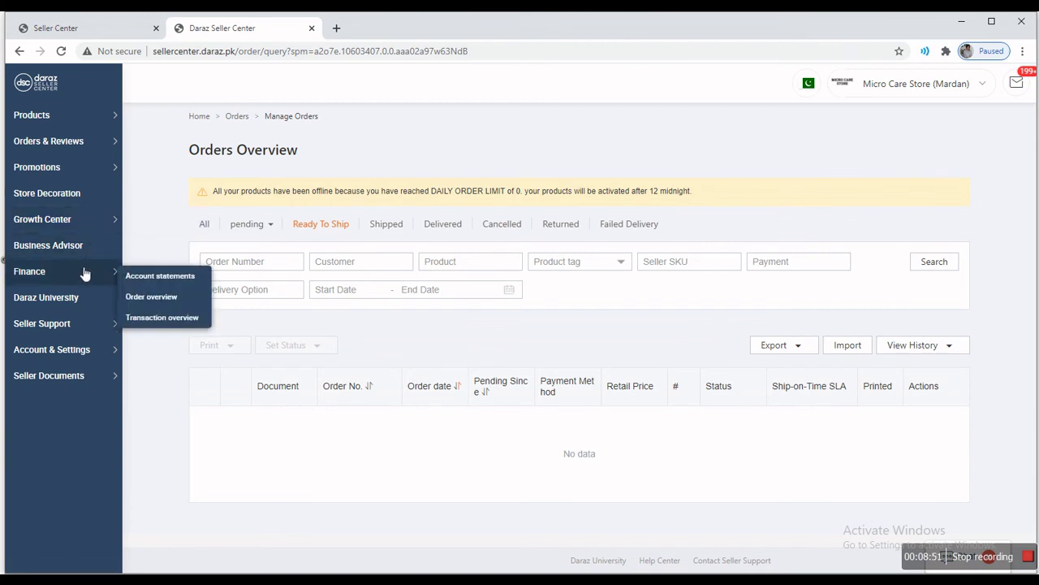
pyautogui.click(172, 318)
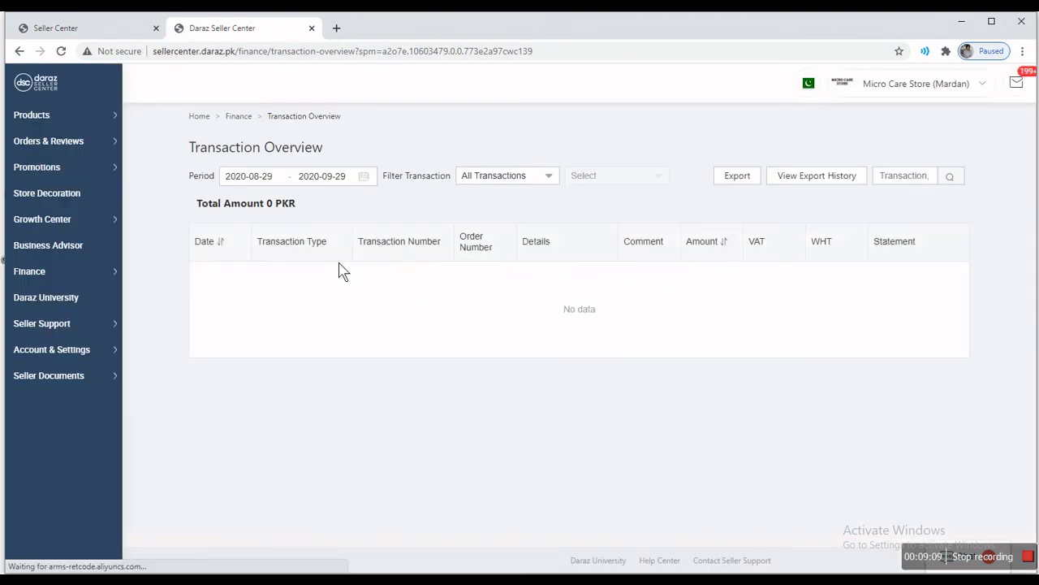
pyautogui.click(368, 178)
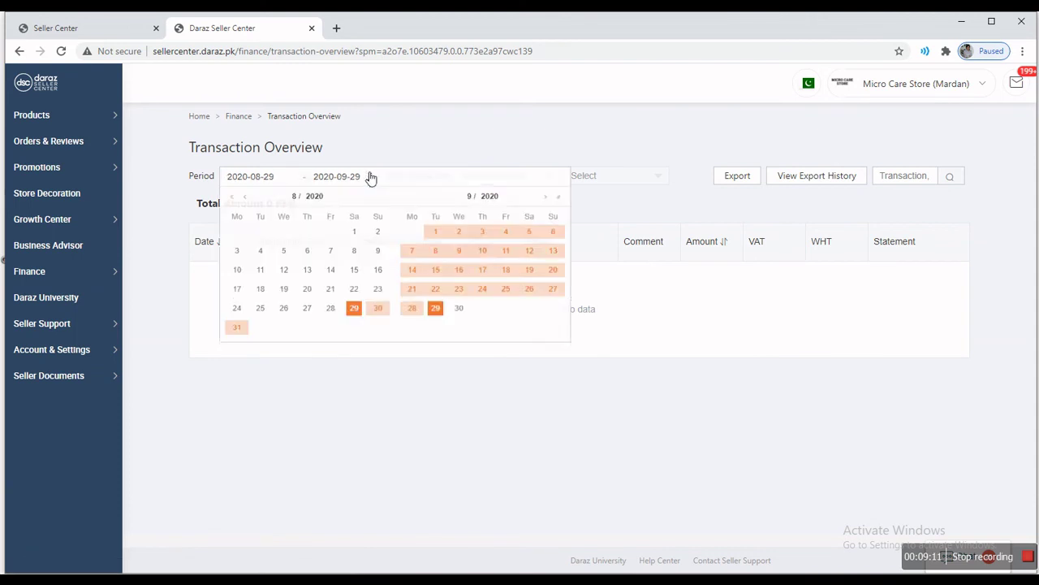
pyautogui.click(235, 202)
pyautogui.click(236, 201)
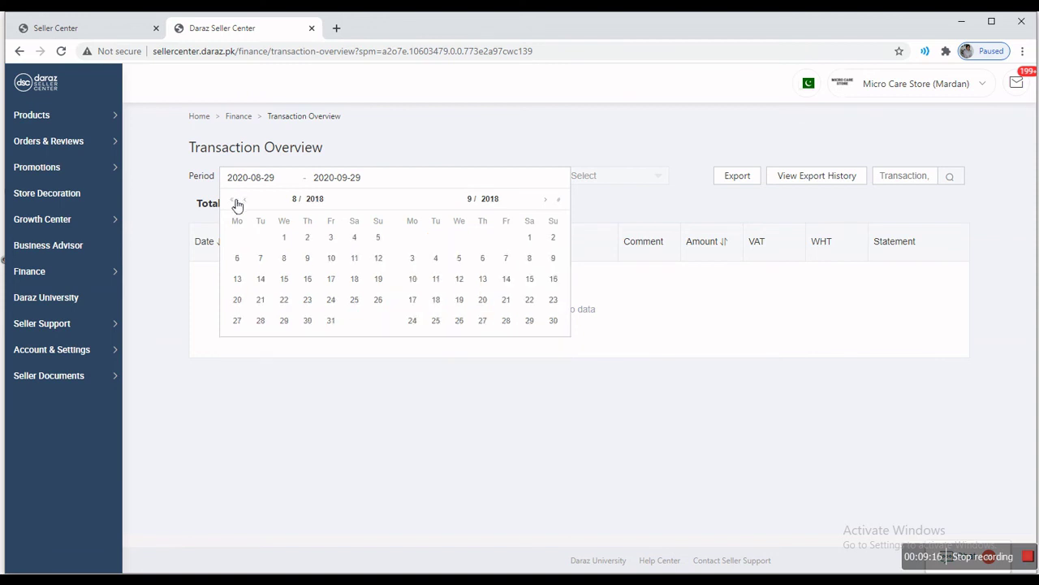
pyautogui.click(284, 237)
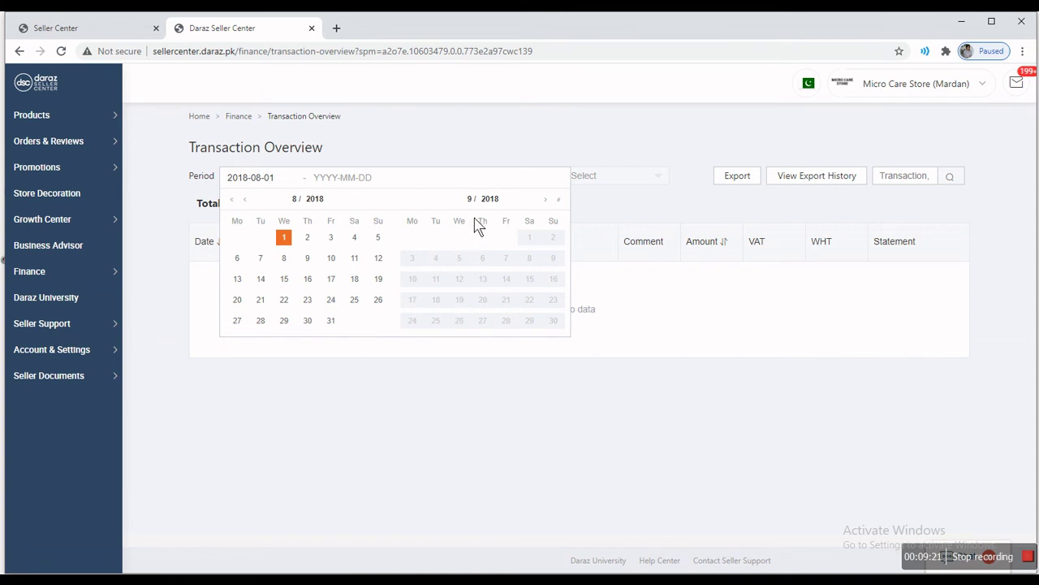
# - Try to choose an end date for the transaction period by browsing the 2018, 2019 and 2020 calendars
pyautogui.click(545, 202)
pyautogui.click(545, 201)
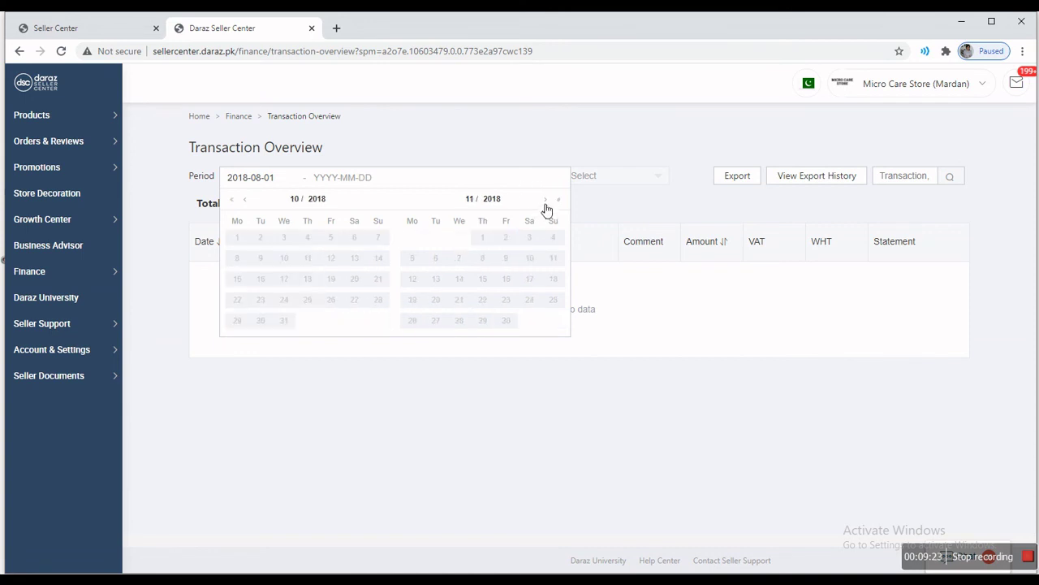
pyautogui.click(495, 203)
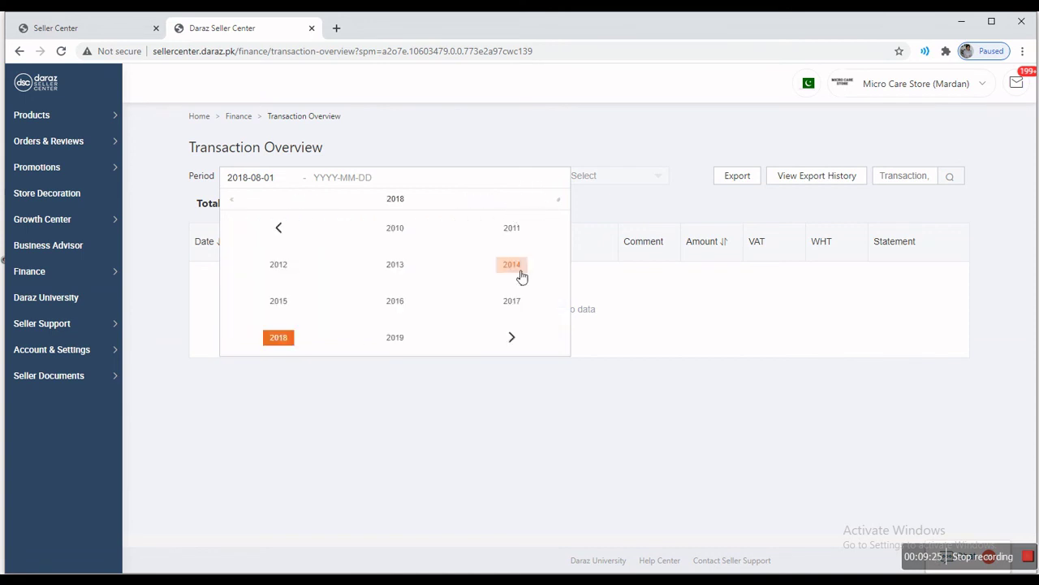
pyautogui.click(395, 341)
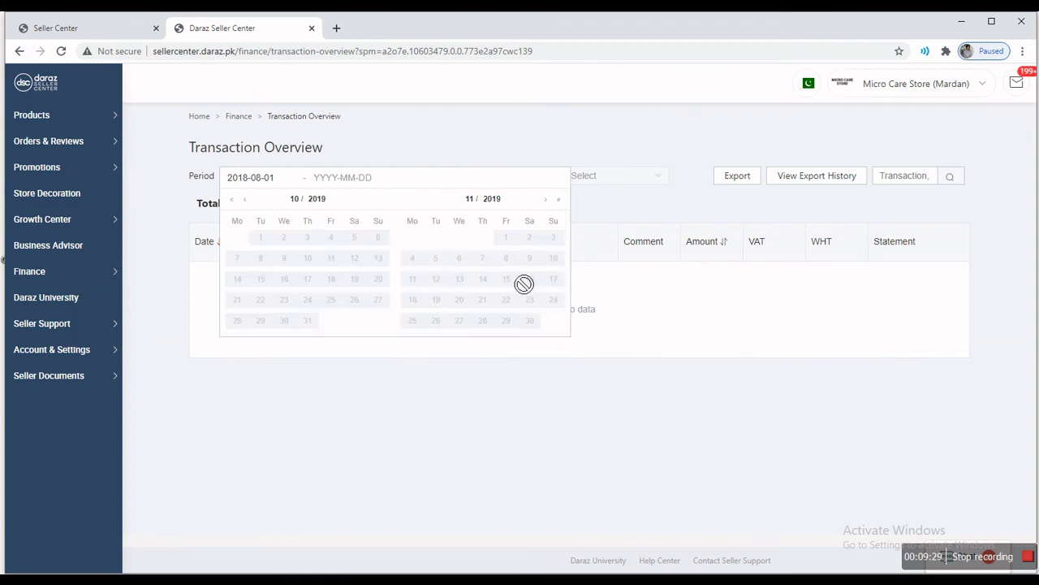
pyautogui.click(317, 199)
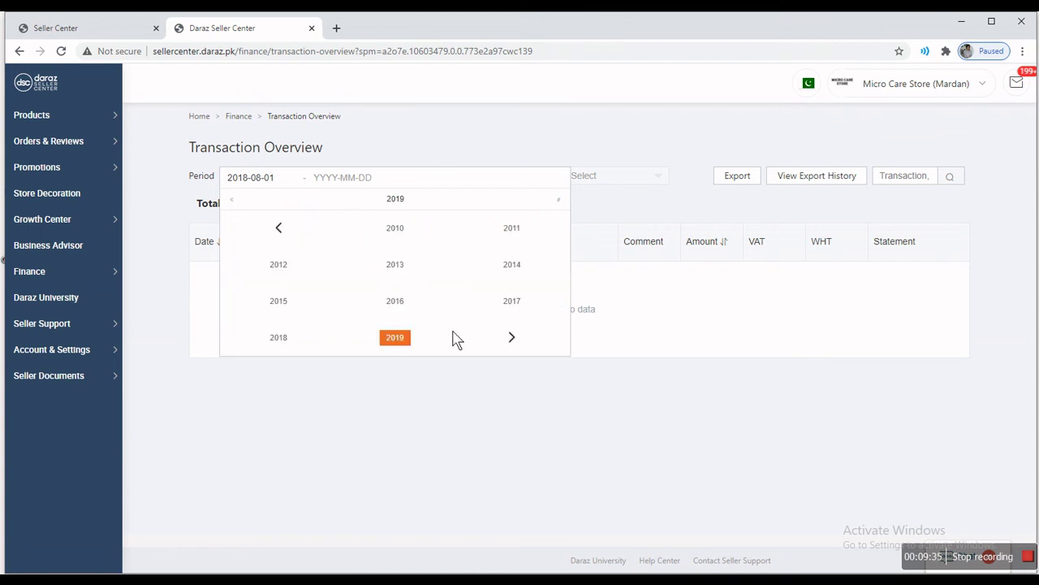
pyautogui.click(404, 338)
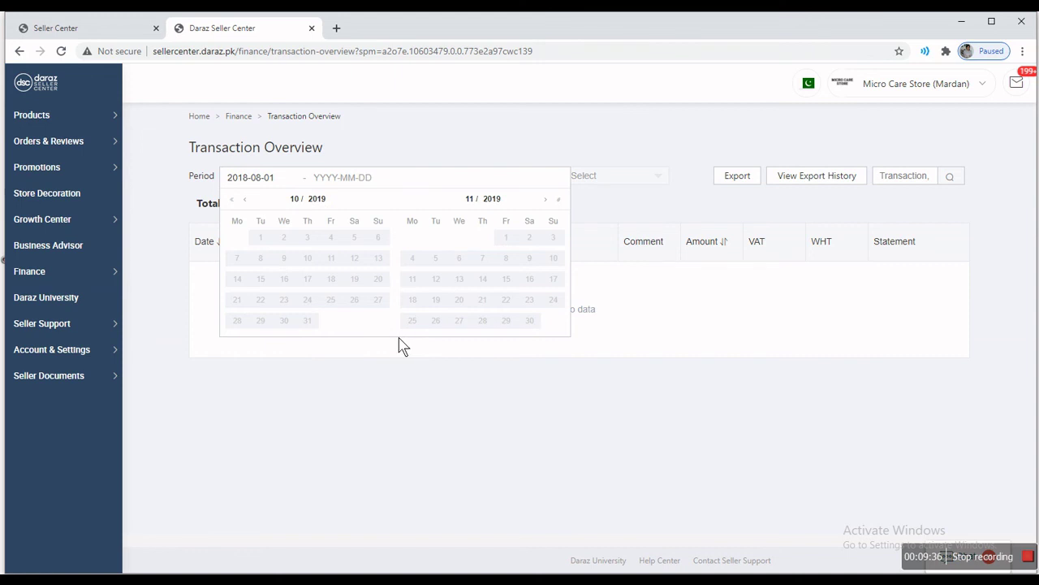
pyautogui.click(497, 204)
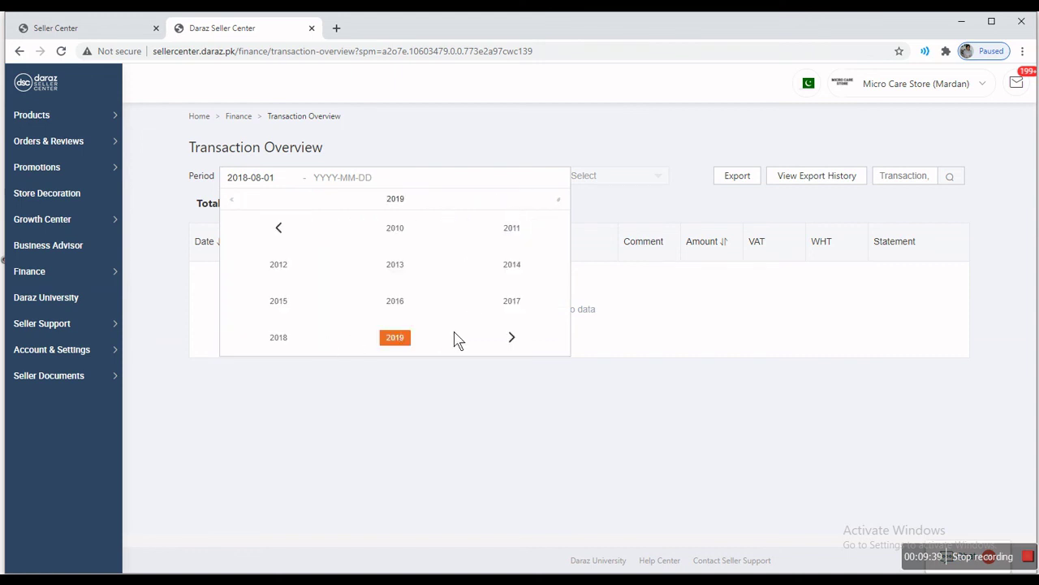
pyautogui.click(513, 338)
pyautogui.click(396, 228)
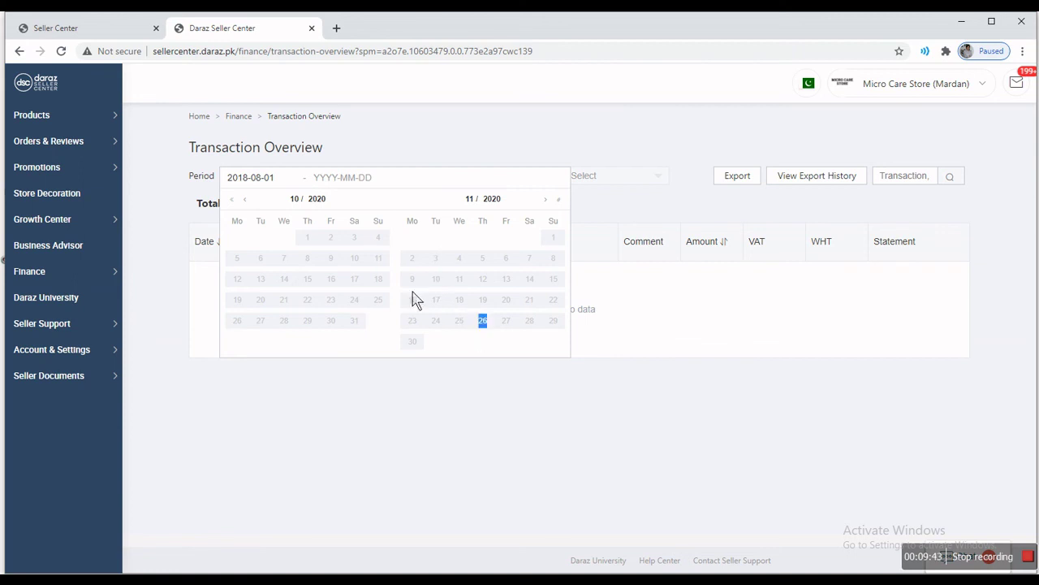
pyautogui.click(283, 386)
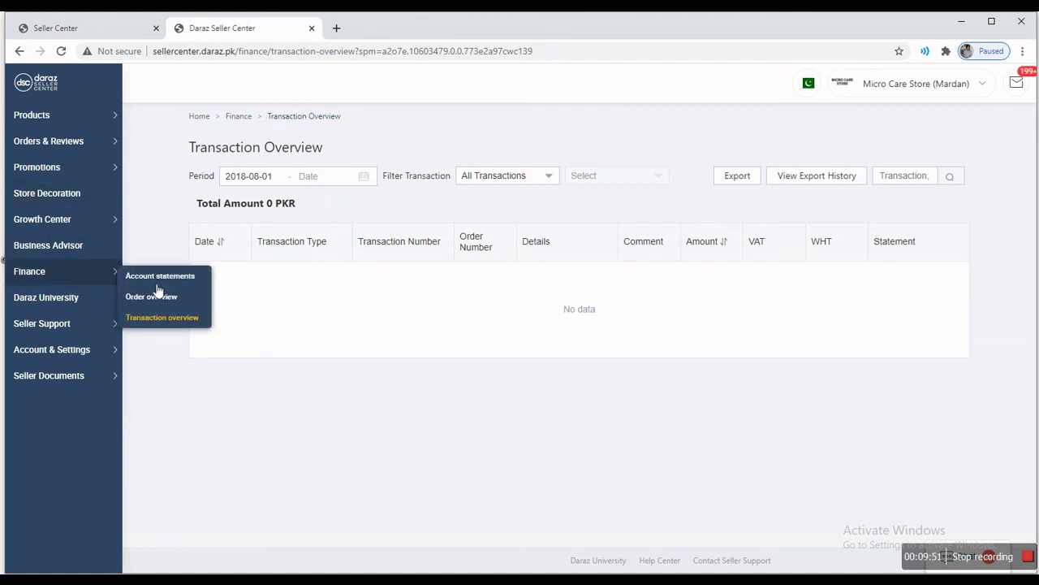
# - Open the Account Statement for the period 15 Dec 2018 - 31 Dec 2018 and examine its orders, refunds, fees and payout
pyautogui.click(170, 280)
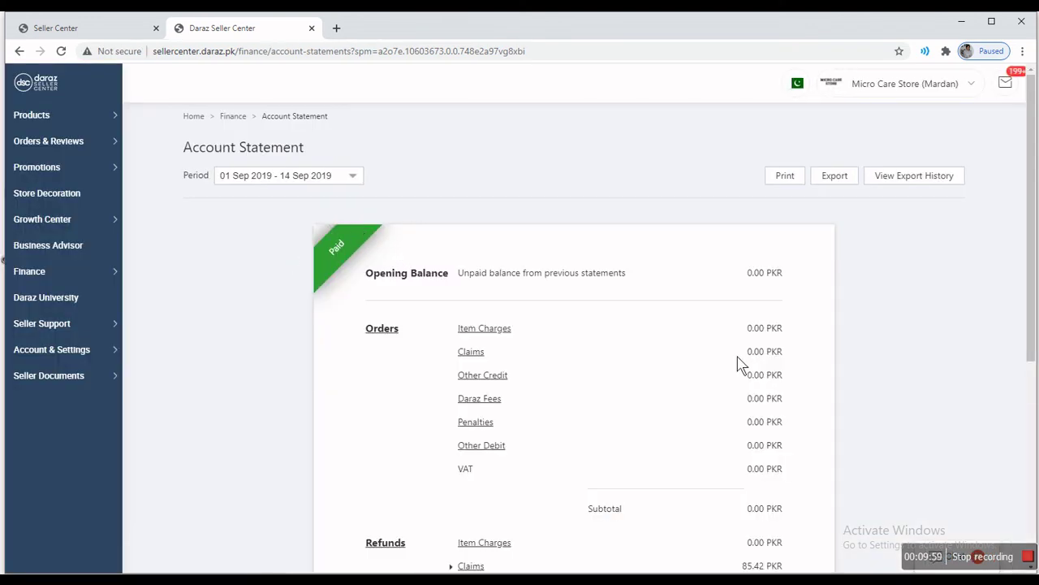
pyautogui.scroll(-3, 738, 364)
pyautogui.scroll(3, 243, 154)
pyautogui.click(292, 177)
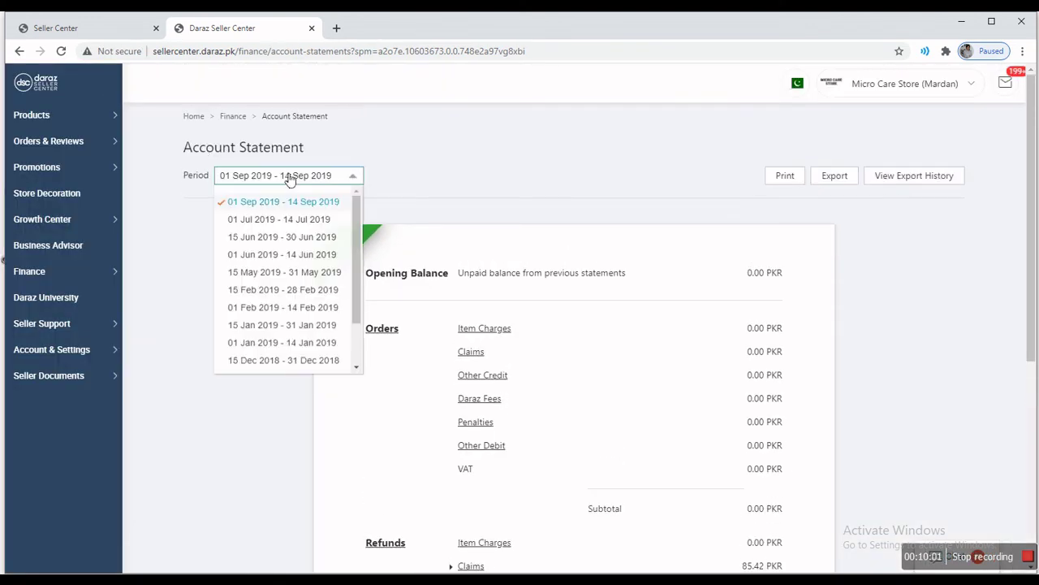
pyautogui.click(264, 367)
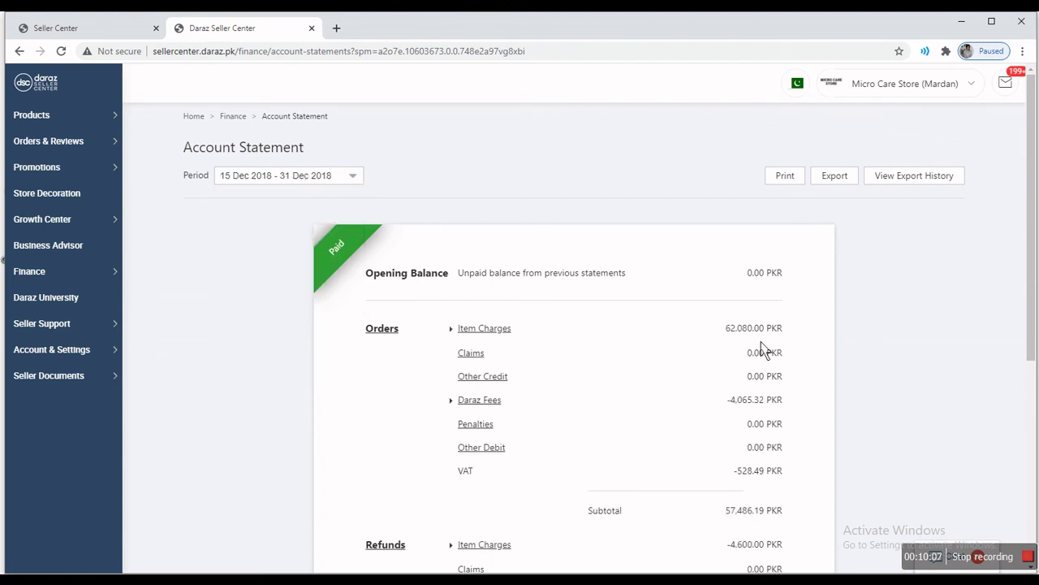
pyautogui.scroll(-4, 759, 345)
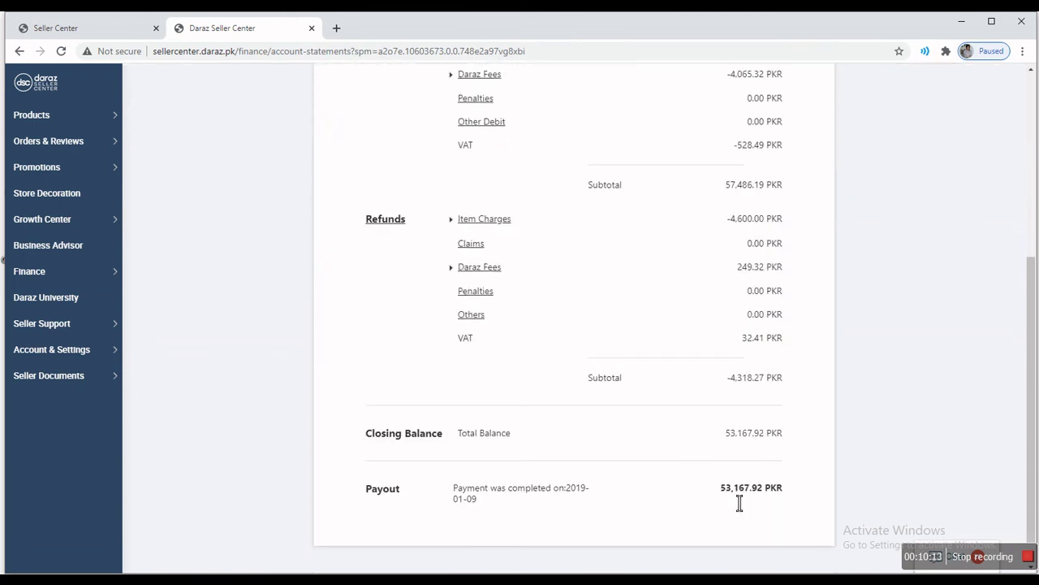
pyautogui.scroll(3, 739, 503)
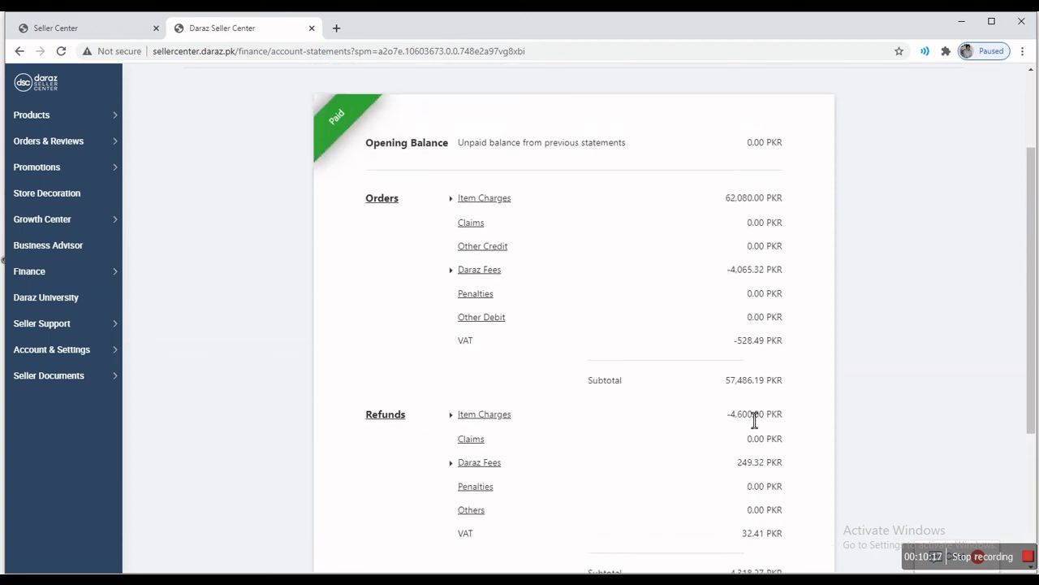
pyautogui.moveTo(477, 471)
pyautogui.moveTo(509, 471)
pyautogui.scroll(-1, 542, 302)
pyautogui.scroll(2, 544, 303)
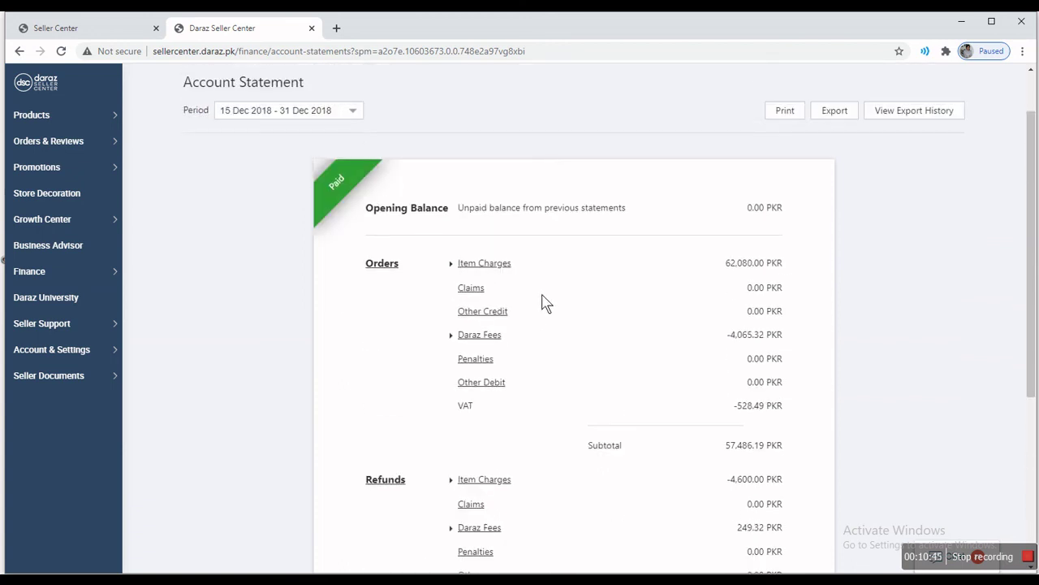